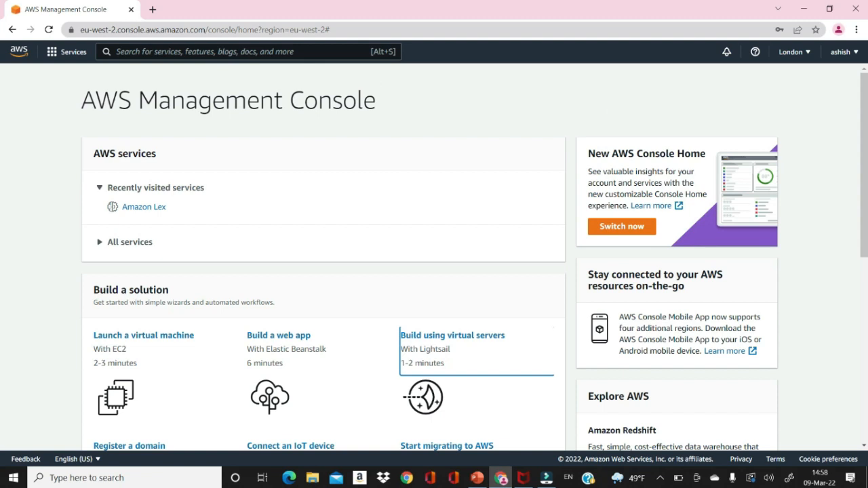
Search for IAM in the console search bar and open the IAM service.
{"action": "left_click", "coordinate": [151, 49]}
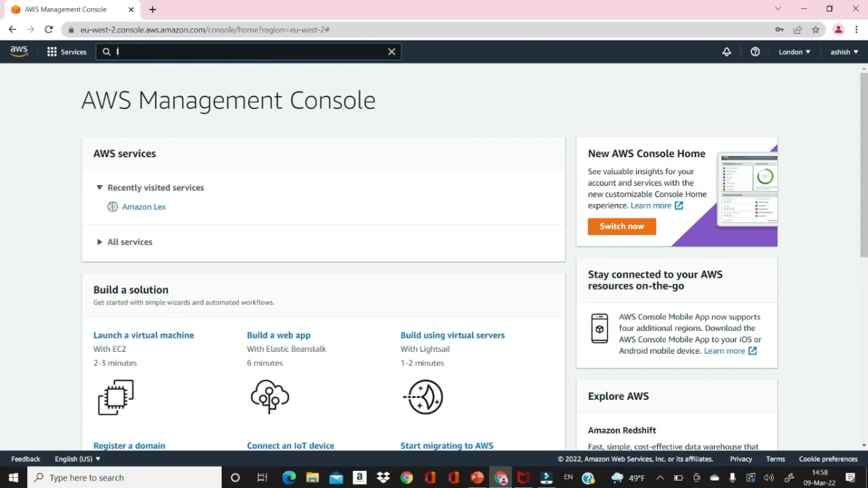
{"action": "type", "text": "IAM"}
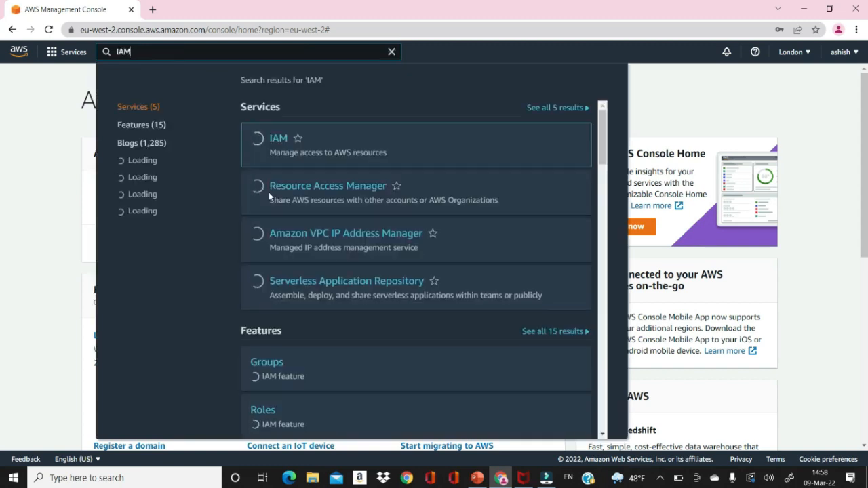
{"action": "left_click", "coordinate": [280, 139]}
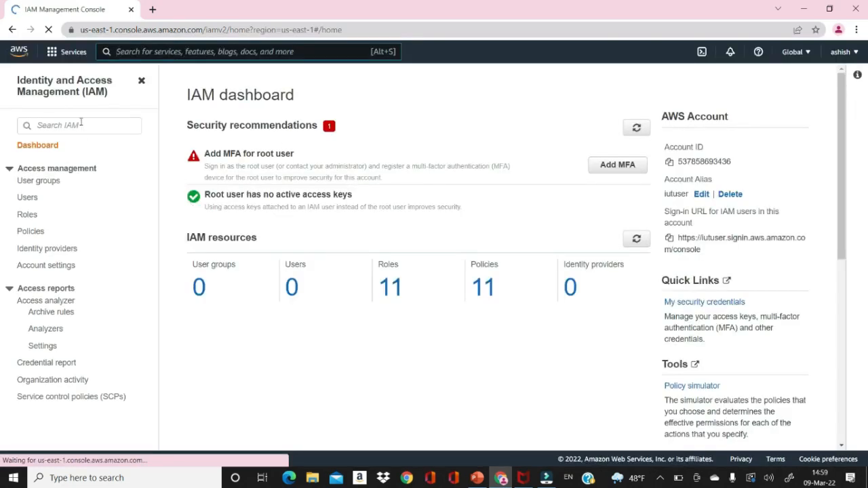
Go to the IAM Users list and start adding a new user.
{"action": "left_click", "coordinate": [26, 198]}
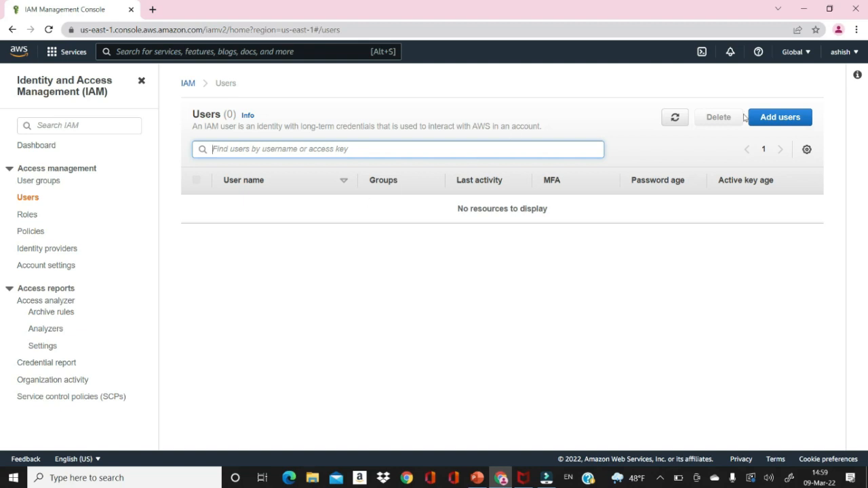
{"action": "left_click", "coordinate": [769, 120]}
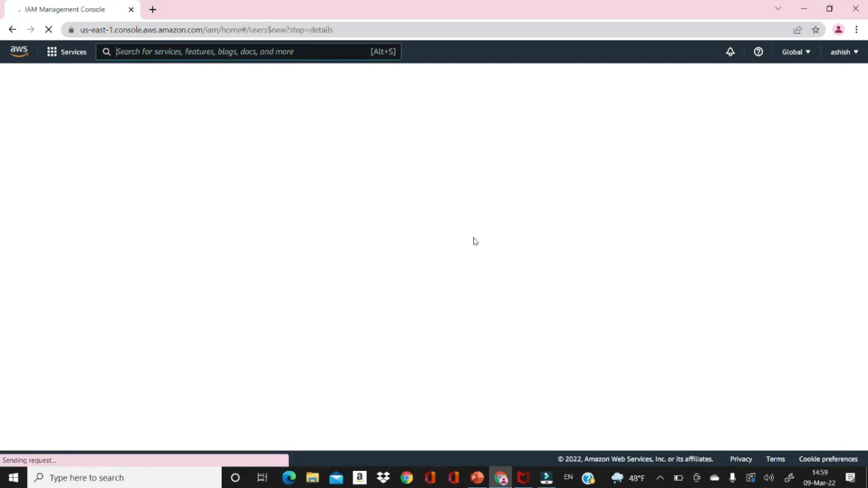
Name the user iutuser1 and give it console access with a custom password.
{"action": "left_click", "coordinate": [315, 166]}
{"action": "type", "text": "iut"}
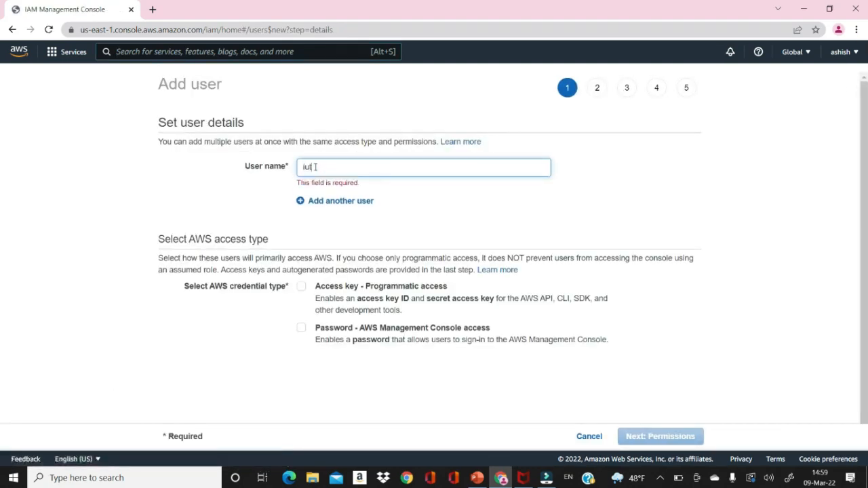
{"action": "type", "text": "user1"}
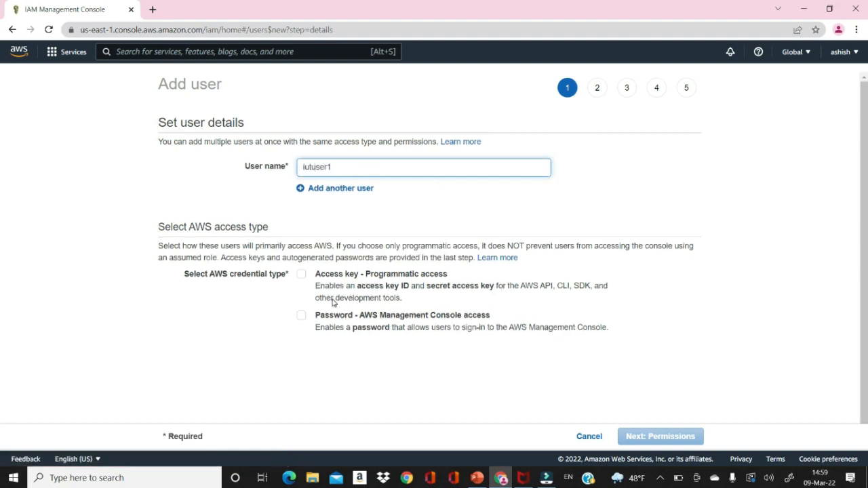
{"action": "scroll", "coordinate": [2, 244], "scroll_direction": "down", "scroll_amount": 1}
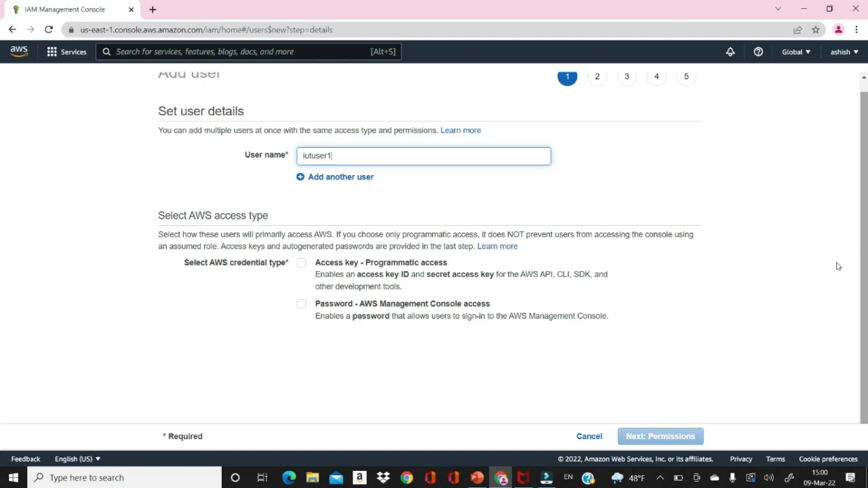
{"action": "left_click", "coordinate": [301, 307]}
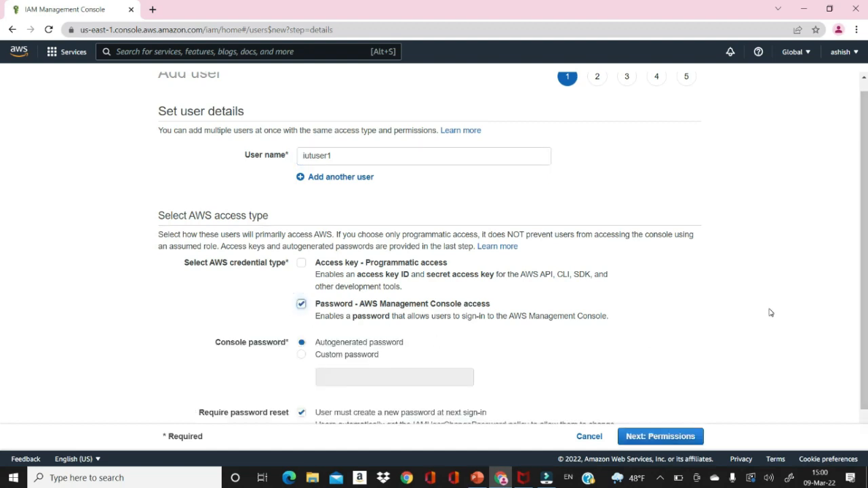
{"action": "scroll", "coordinate": [861, 298], "scroll_direction": "down", "scroll_amount": 1}
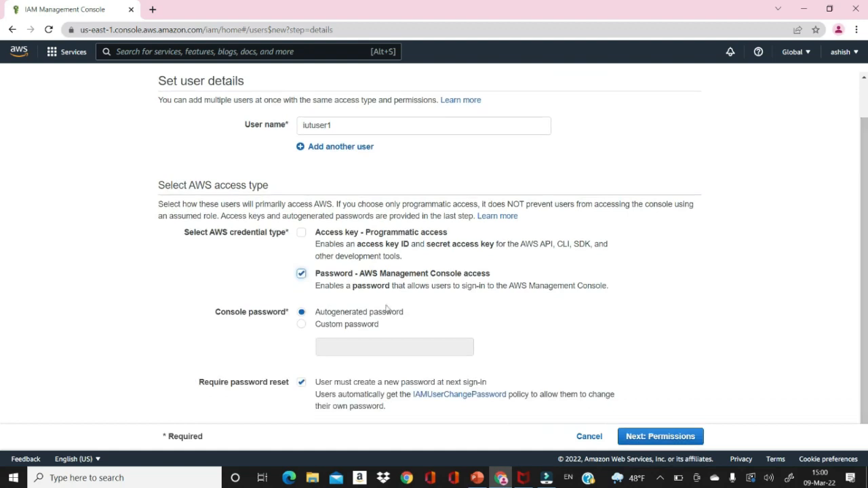
{"action": "left_click", "coordinate": [301, 327]}
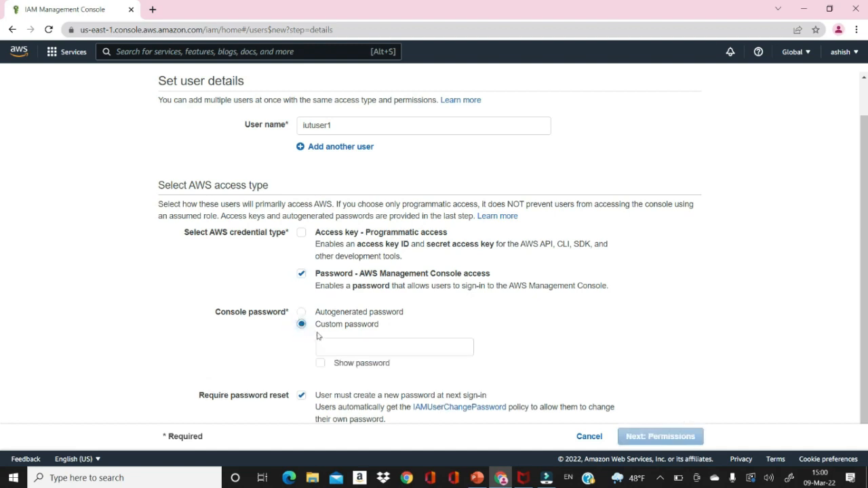
{"action": "left_click", "coordinate": [336, 347]}
{"action": "type", "text": "•••"}
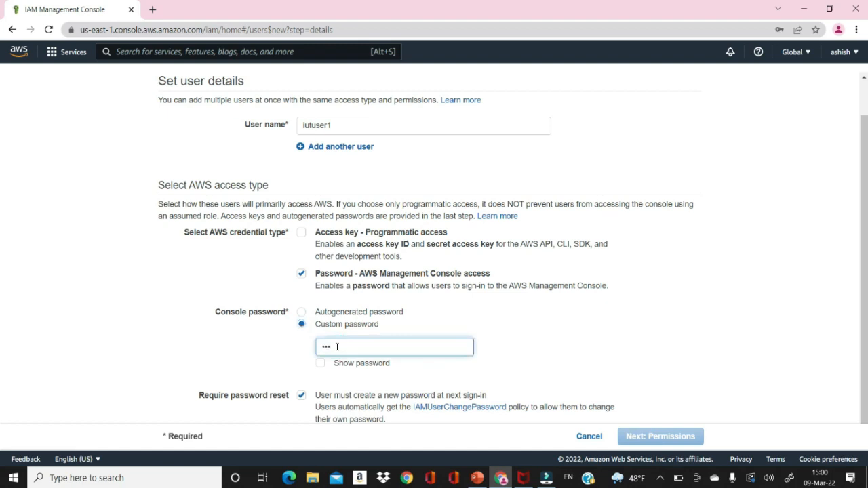
{"action": "type", "text": "•••"}
{"action": "key", "text": "BackSpace"}
{"action": "key", "text": "BackSpace"}
{"action": "key", "text": "BackSpace"}
{"action": "key", "text": "BackSpace"}
{"action": "key", "text": "BackSpace"}
{"action": "key", "text": "BackSpace"}
{"action": "type", "text": "••••••••"}
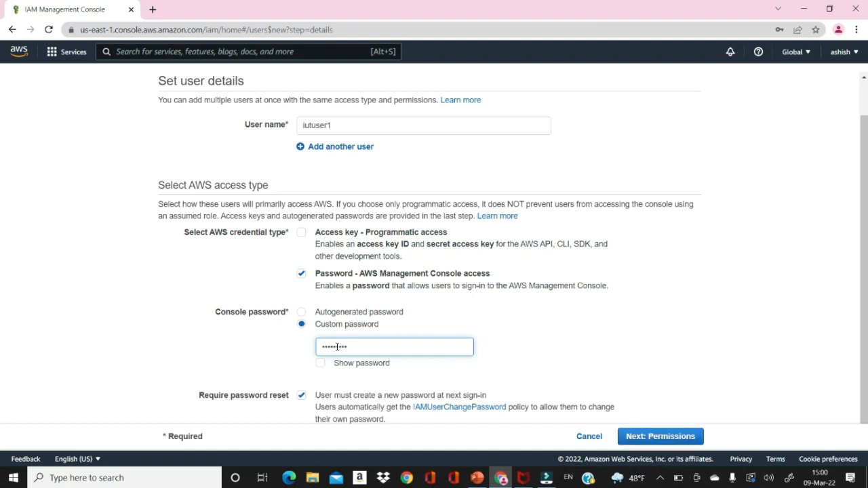
Turn off the required password reset and continue to permissions.
{"action": "left_click_drag", "start_coordinate": [866, 242], "coordinate": [866, 320]}
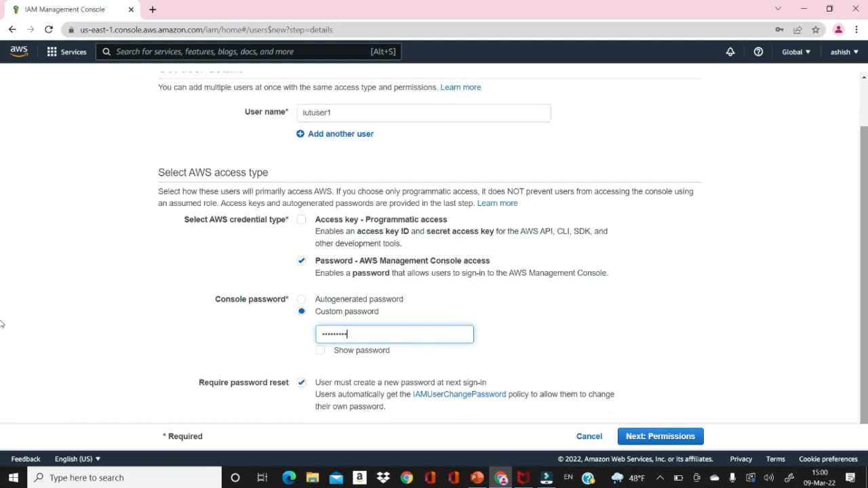
{"action": "left_click", "coordinate": [300, 384]}
{"action": "left_click", "coordinate": [300, 385]}
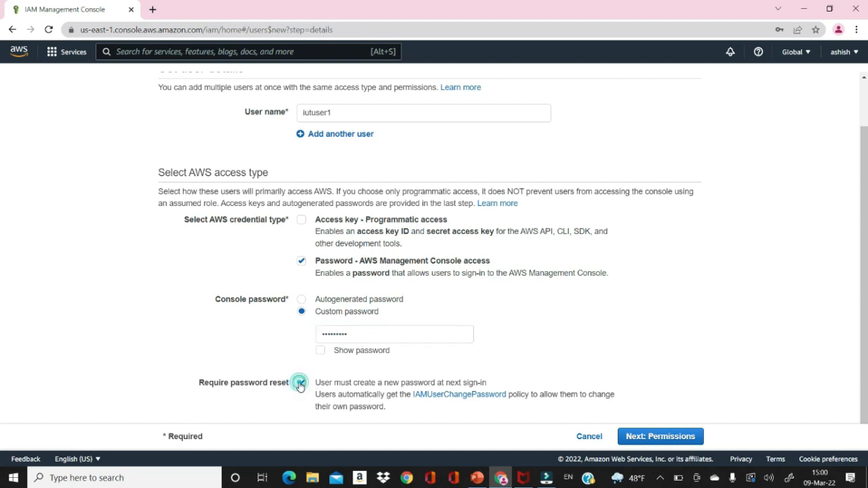
{"action": "left_click", "coordinate": [651, 436]}
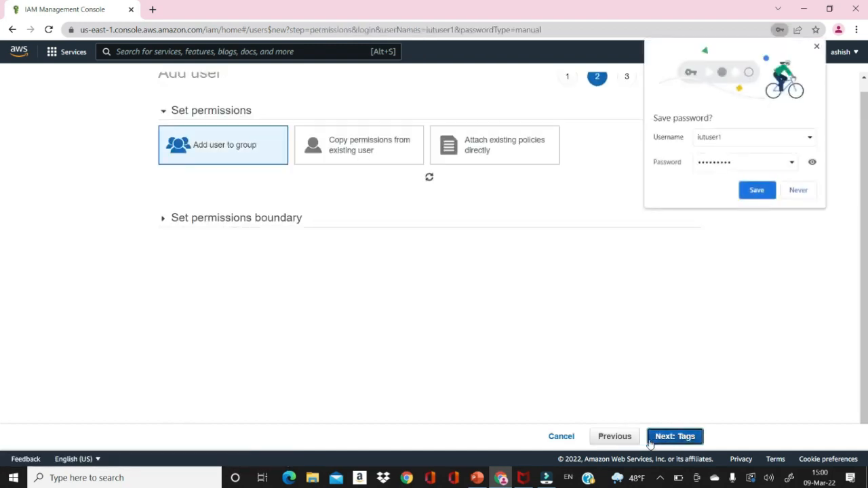
Decline Chrome's offer to save the new user's password.
{"action": "left_click", "coordinate": [798, 190]}
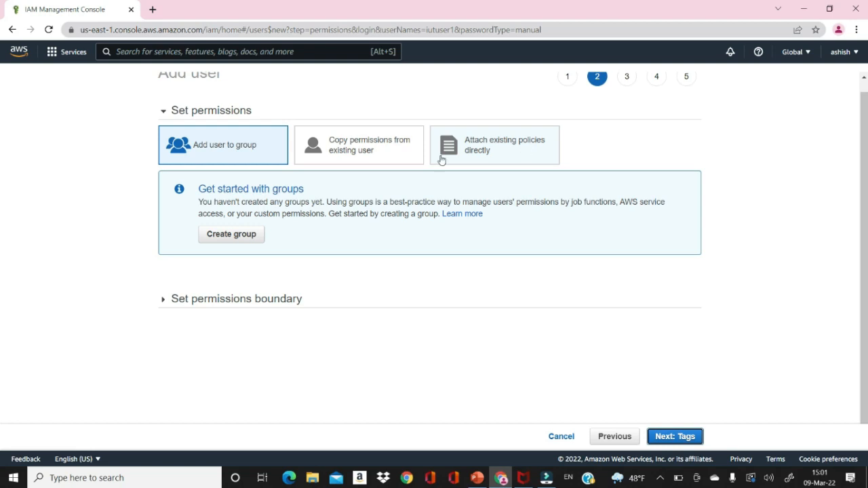
Switch the permissions option to attaching existing policies directly.
{"action": "left_click", "coordinate": [373, 148]}
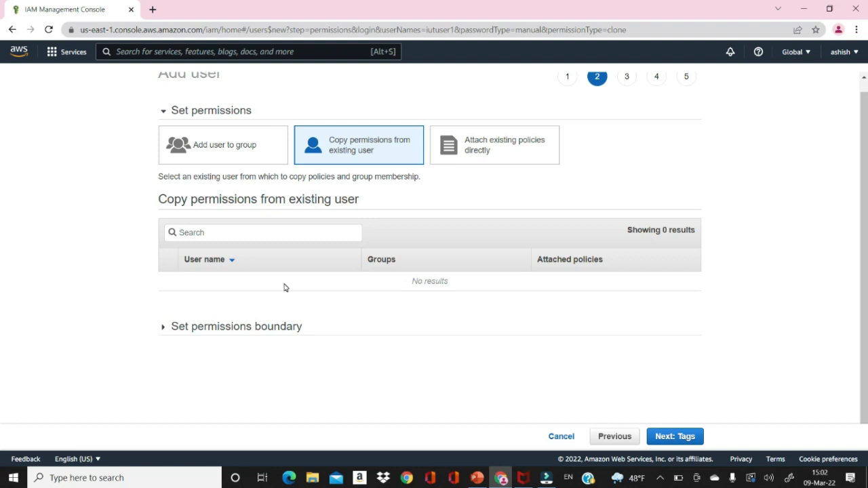
{"action": "left_click", "coordinate": [510, 147]}
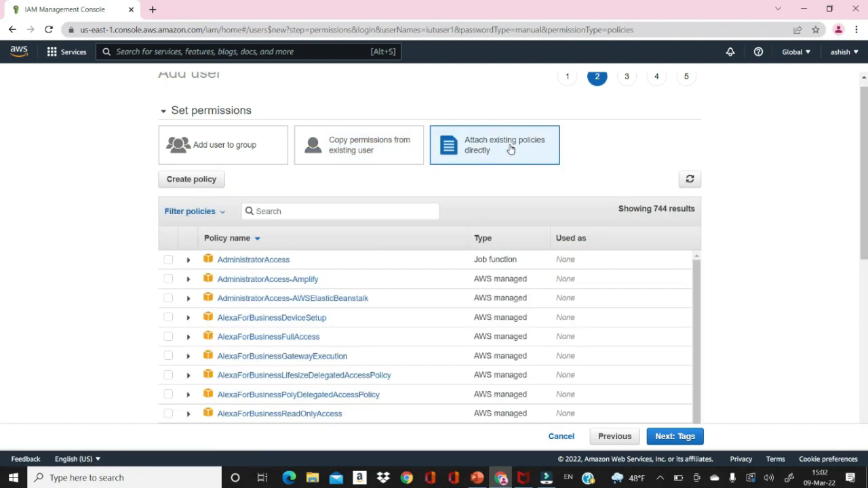
Filter the policy list for ReadOnlyAccess.
{"action": "left_click", "coordinate": [326, 213]}
{"action": "type", "text": "read"}
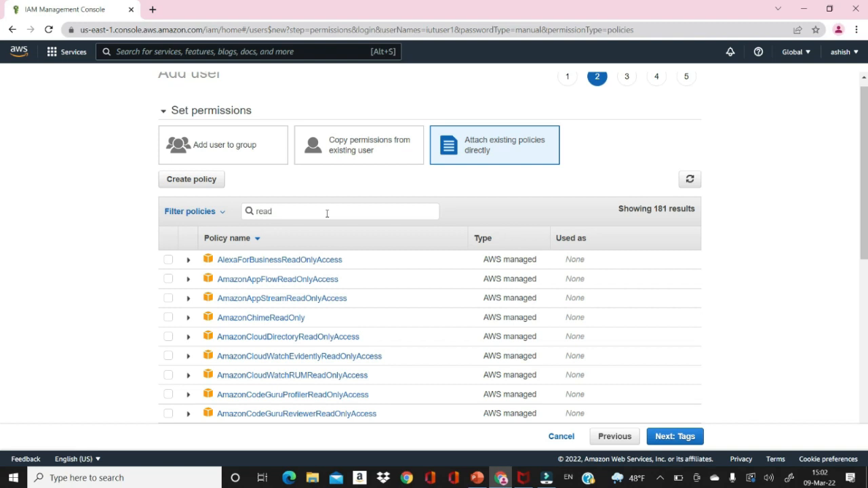
{"action": "type", "text": "Access"}
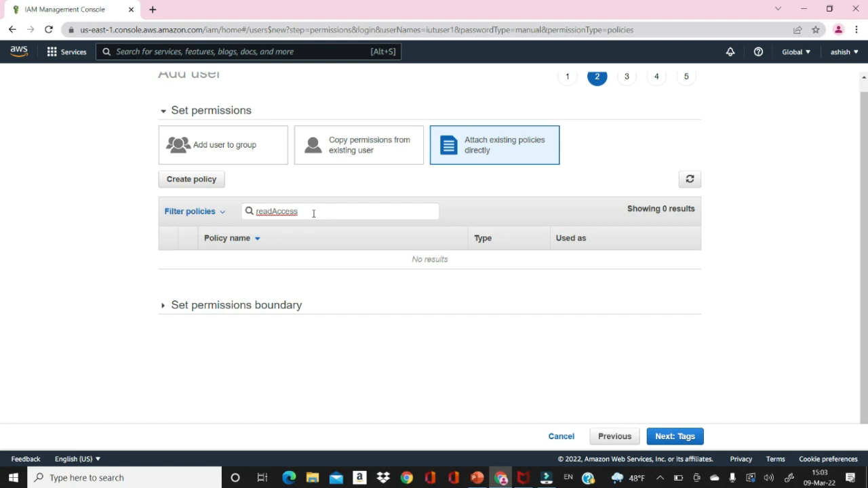
{"action": "type", "text": "onl"}
{"action": "key", "text": "BackSpace"}
{"action": "key", "text": "BackSpace"}
{"action": "key", "text": "BackSpace"}
{"action": "key", "text": "BackSpace"}
{"action": "key", "text": "BackSpace"}
{"action": "key", "text": "BackSpace"}
{"action": "key", "text": "BackSpace"}
{"action": "key", "text": "BackSpace"}
{"action": "key", "text": "BackSpace"}
{"action": "key", "text": "BackSpace"}
{"action": "key", "text": "BackSpace"}
{"action": "key", "text": "BackSpace"}
{"action": "key", "text": "BackSpace"}
{"action": "type", "text": "Readonly"}
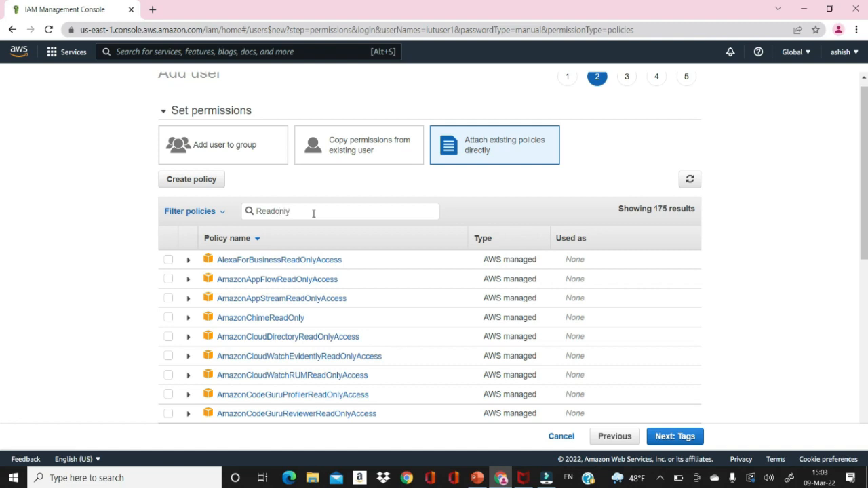
{"action": "type", "text": "Access"}
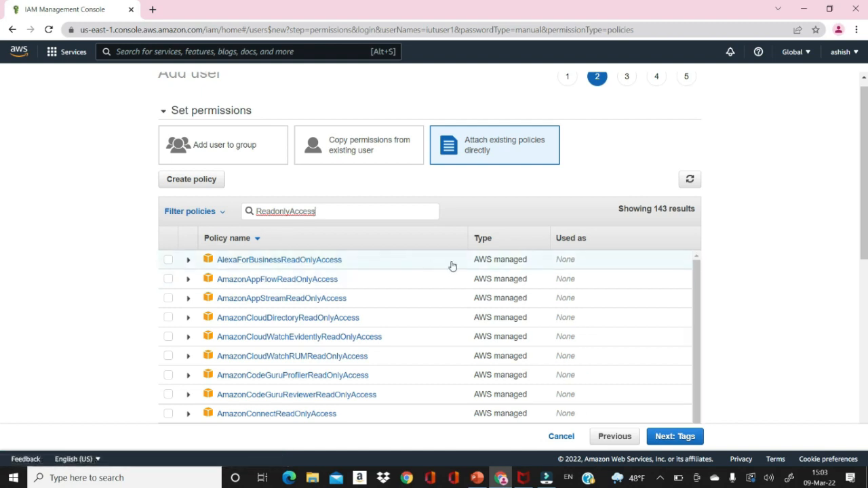
Select the ReadOnlyAccess policy for iutuser1 and move on to the tags step.
{"action": "triple_click", "coordinate": [696, 298]}
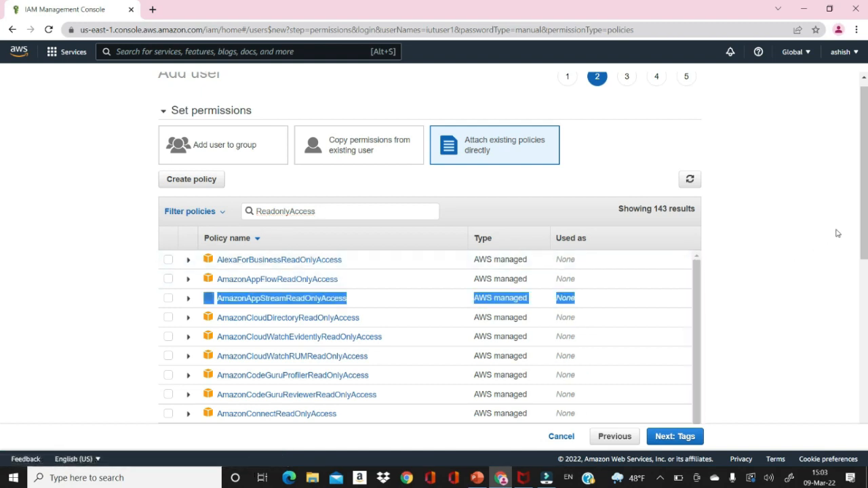
{"action": "scroll", "coordinate": [1, 212], "scroll_direction": "down", "scroll_amount": 3}
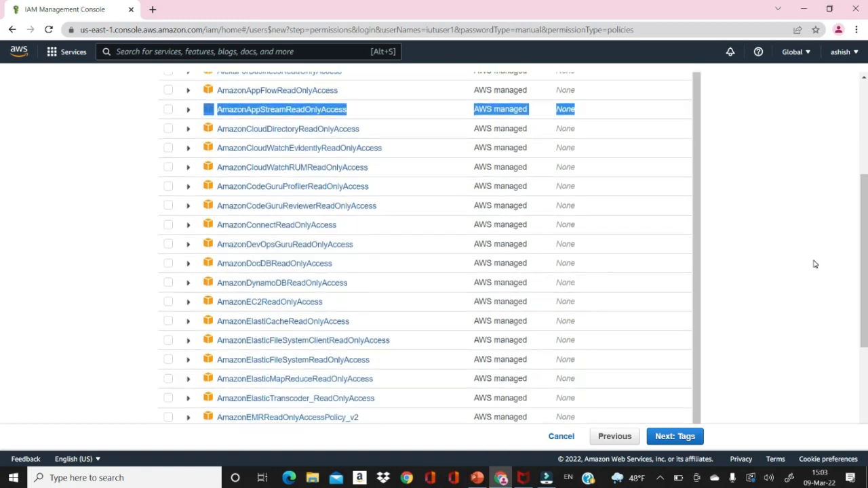
{"action": "left_click_drag", "start_coordinate": [860, 258], "coordinate": [858, 337]}
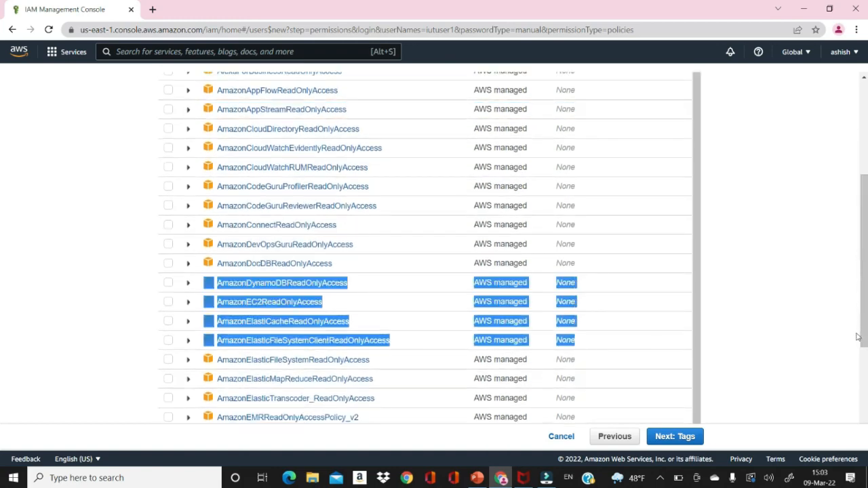
{"action": "left_click", "coordinate": [761, 278]}
{"action": "left_click_drag", "start_coordinate": [864, 248], "coordinate": [863, 354]}
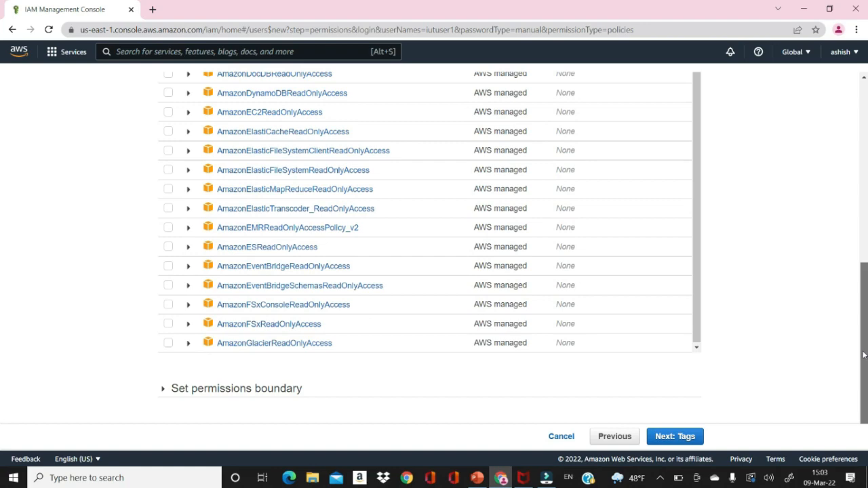
{"action": "left_click", "coordinate": [700, 348]}
{"action": "double_click", "coordinate": [699, 349]}
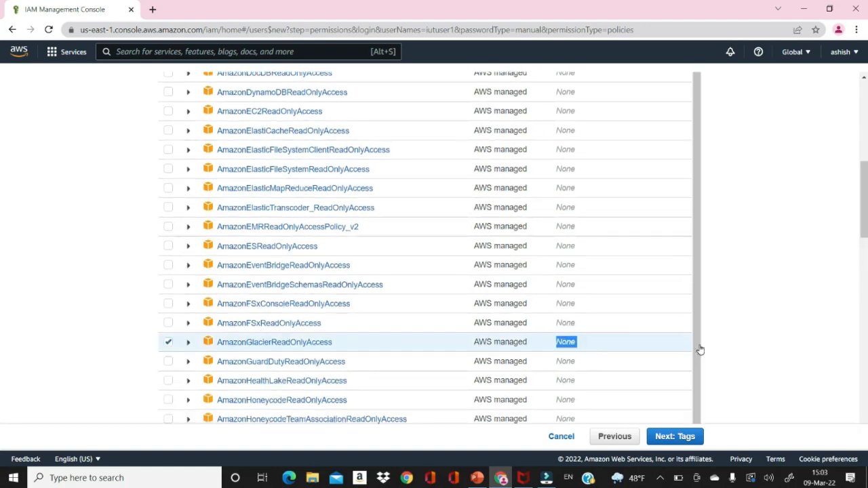
{"action": "left_click_drag", "start_coordinate": [864, 186], "coordinate": [866, 270]}
{"action": "left_click_drag", "start_coordinate": [695, 217], "coordinate": [699, 257]}
{"action": "left_click_drag", "start_coordinate": [866, 279], "coordinate": [866, 399]}
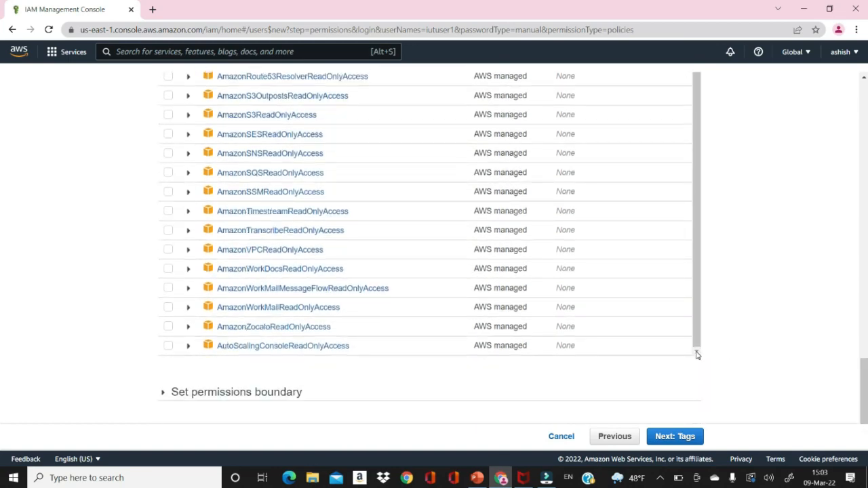
{"action": "left_click_drag", "start_coordinate": [866, 377], "coordinate": [866, 385]}
{"action": "left_click_drag", "start_coordinate": [866, 283], "coordinate": [866, 412]}
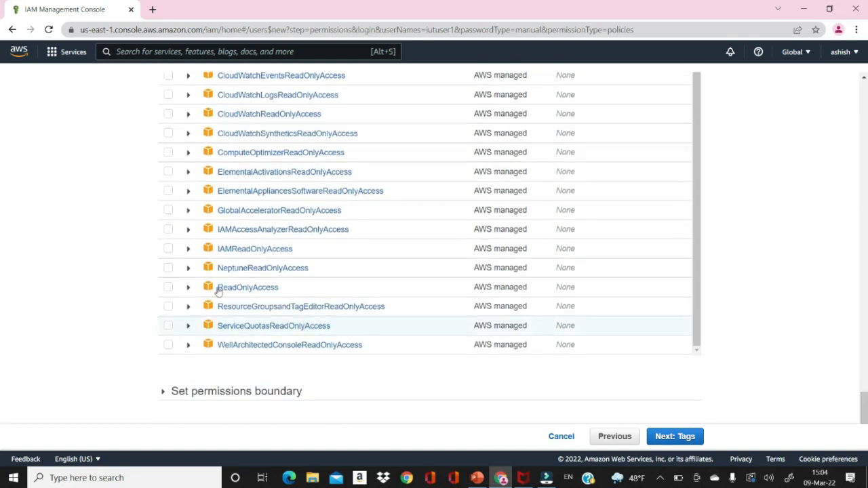
{"action": "left_click", "coordinate": [168, 289]}
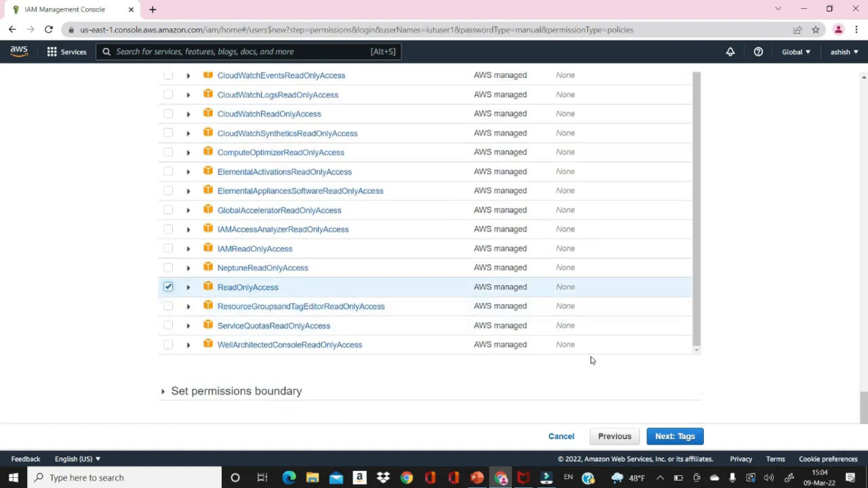
{"action": "left_click", "coordinate": [664, 438]}
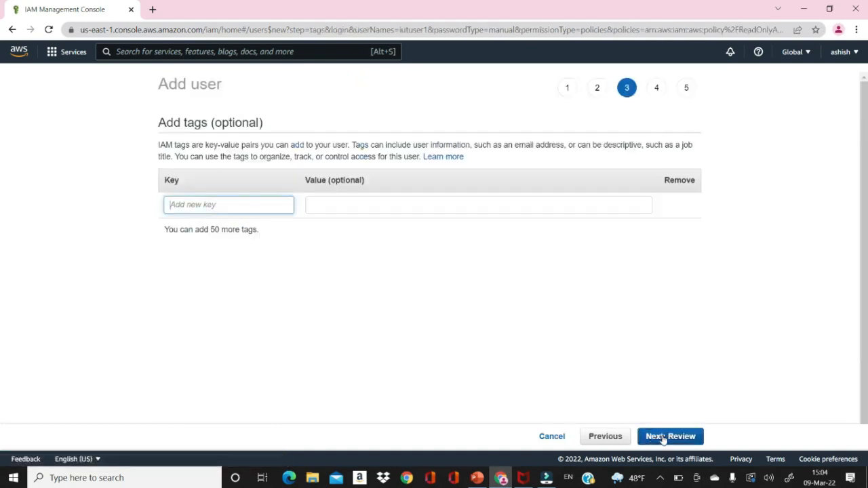
Skip tags, review the summary, and create iutuser1.
{"action": "left_click", "coordinate": [664, 437]}
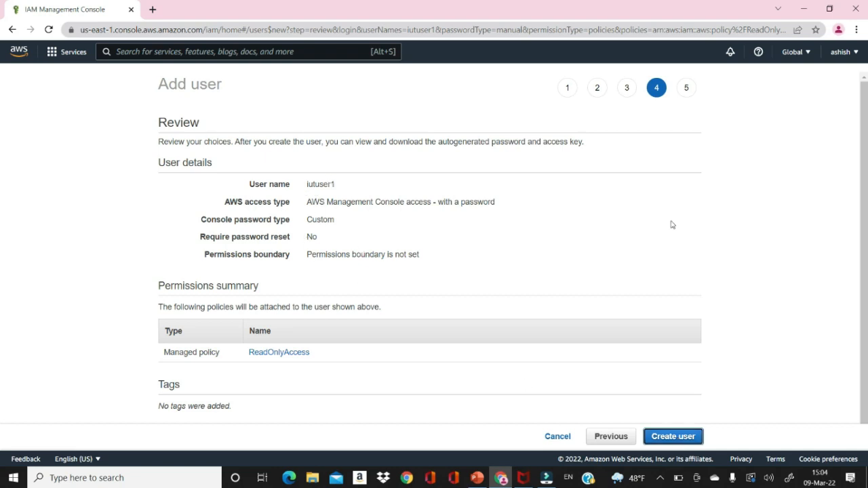
{"action": "scroll", "coordinate": [2, 266], "scroll_direction": "down", "scroll_amount": 1}
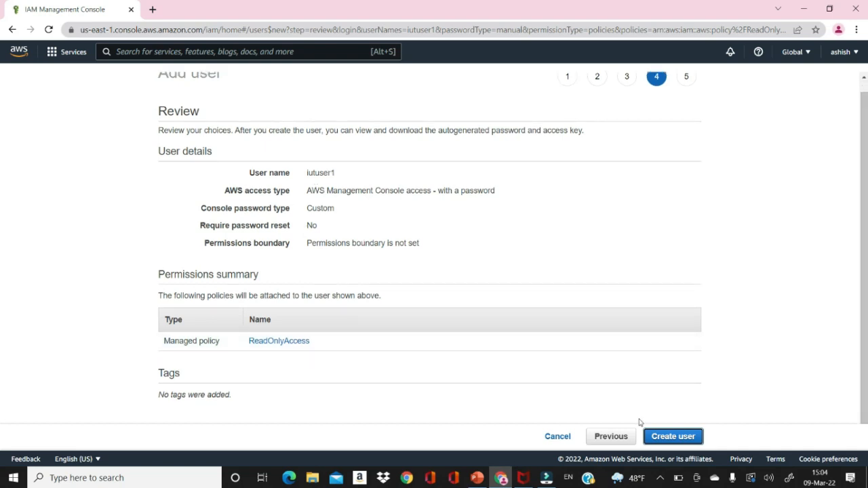
{"action": "left_click", "coordinate": [665, 438]}
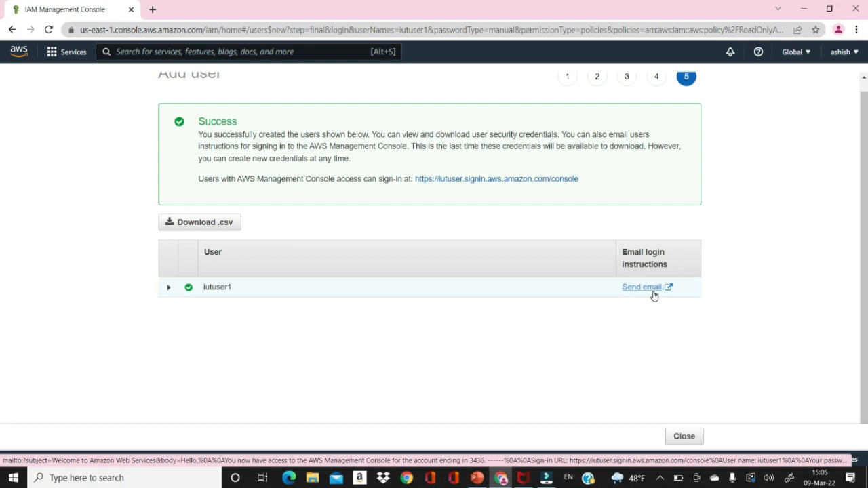
Close the success page to return to the IAM Users list.
{"action": "left_click", "coordinate": [680, 440]}
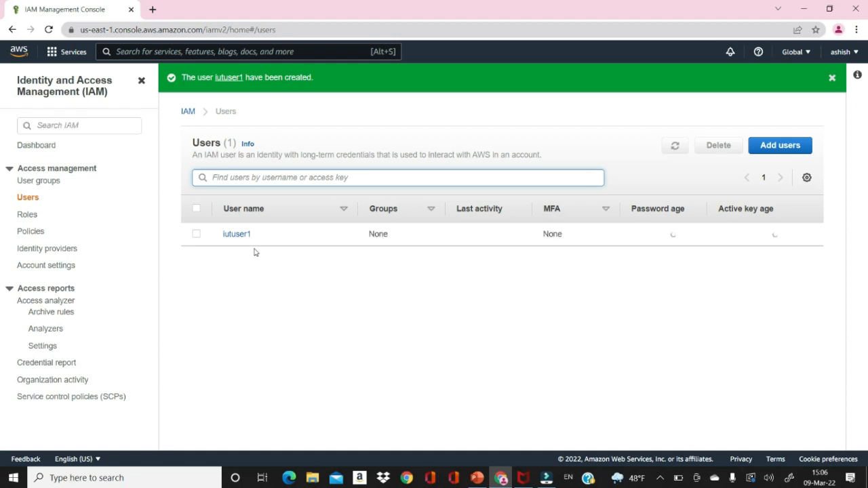
Start a new user iutuser2 with both programmatic and console access.
{"action": "left_click", "coordinate": [778, 149]}
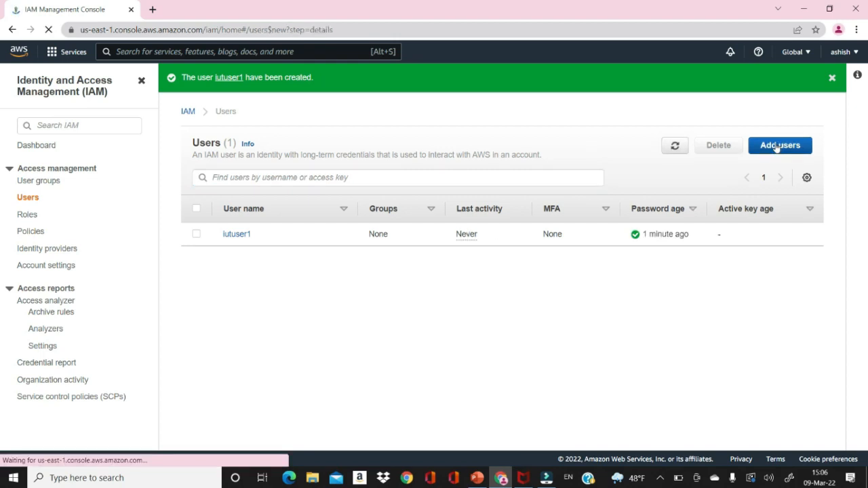
{"action": "type", "text": "iutuser"}
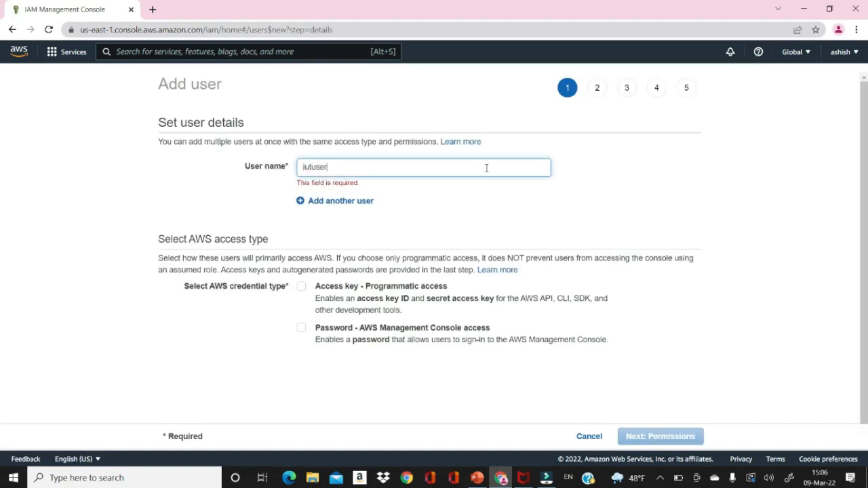
{"action": "type", "text": "2"}
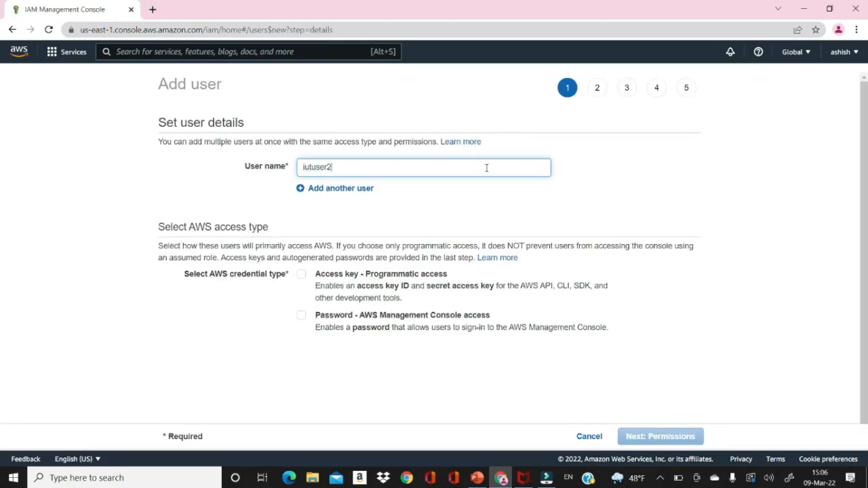
{"action": "left_click", "coordinate": [301, 274]}
{"action": "left_click", "coordinate": [302, 319]}
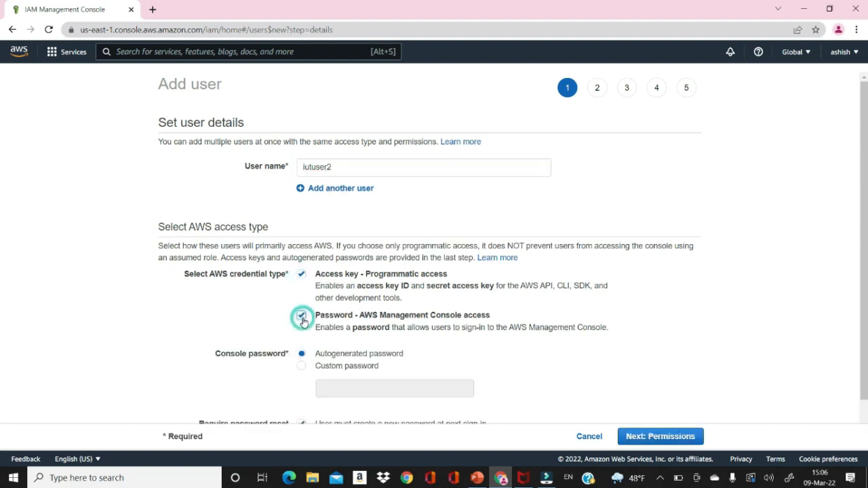
Give iutuser2 a custom password with no forced reset, then continue to permissions.
{"action": "scroll", "coordinate": [736, 321], "scroll_direction": "down", "scroll_amount": 1}
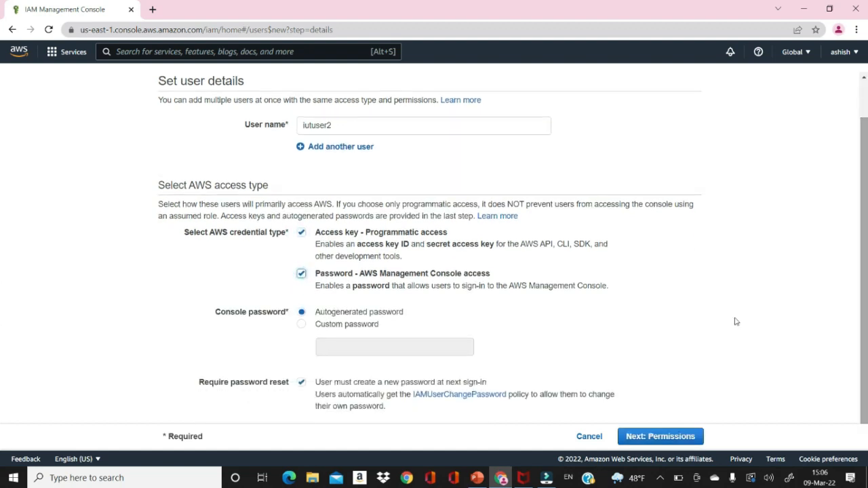
{"action": "left_click", "coordinate": [302, 325]}
{"action": "left_click", "coordinate": [343, 347]}
{"action": "type", "text": "***"}
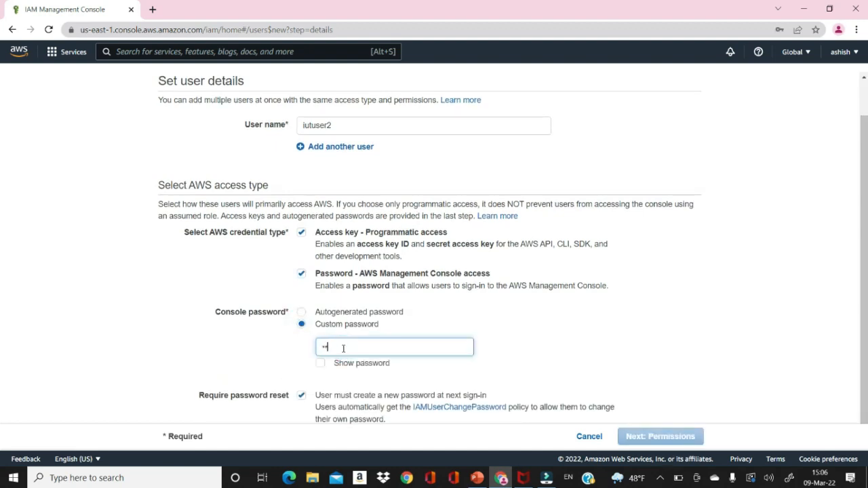
{"action": "type", "text": "*****"}
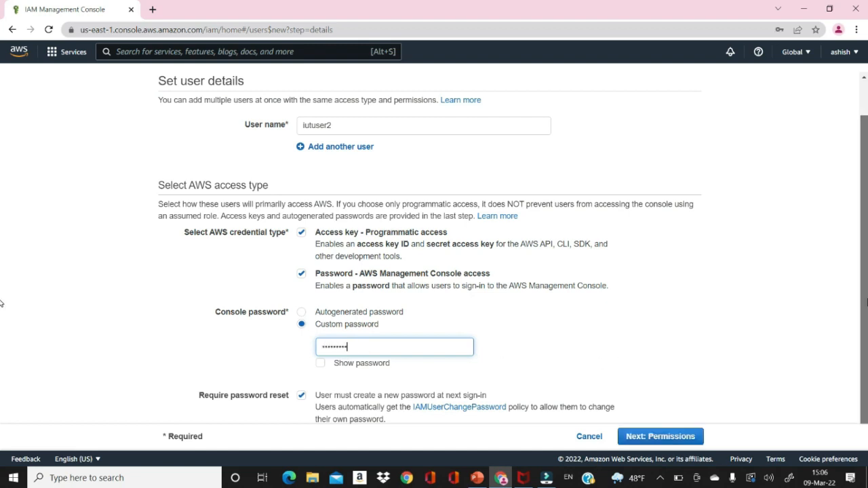
{"action": "scroll", "coordinate": [343, 348], "scroll_direction": "down", "scroll_amount": 1}
{"action": "left_click", "coordinate": [301, 382]}
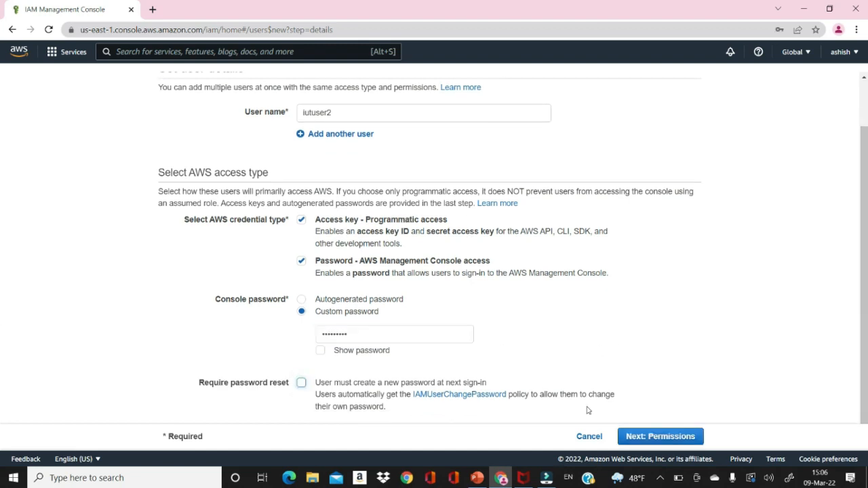
{"action": "left_click", "coordinate": [641, 441]}
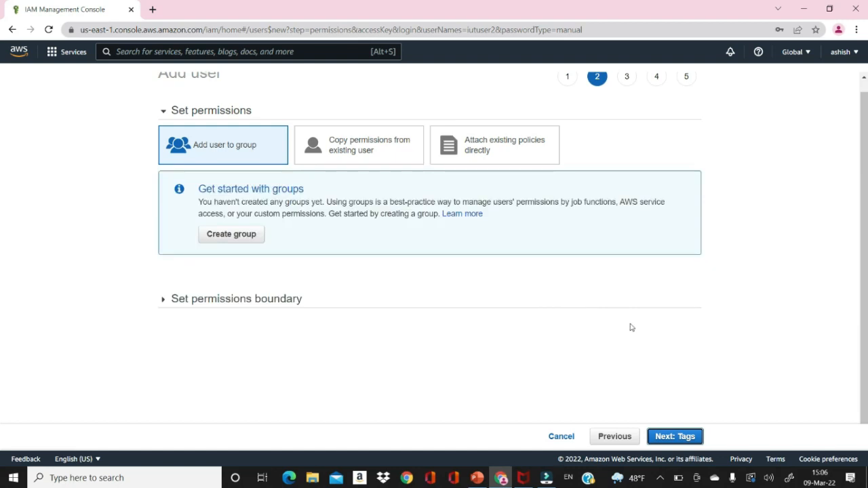
Skip permissions and tags, create iutuser2, and close the wizard.
{"action": "left_click", "coordinate": [675, 437]}
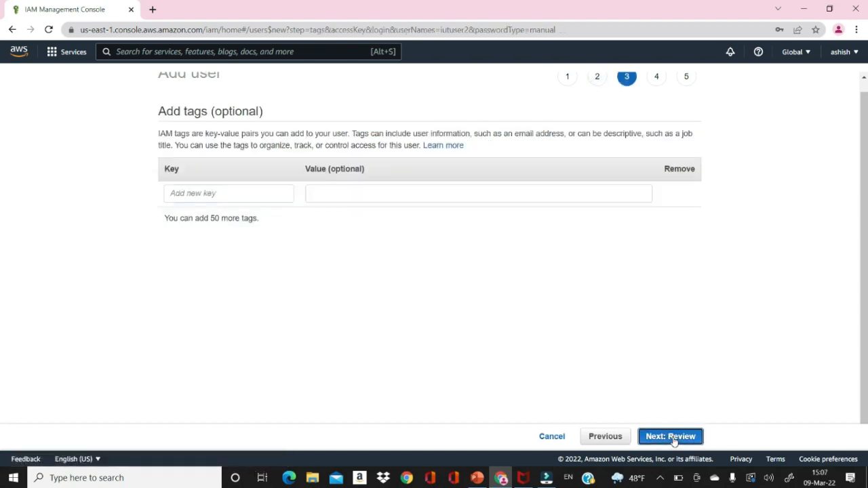
{"action": "left_click", "coordinate": [673, 437]}
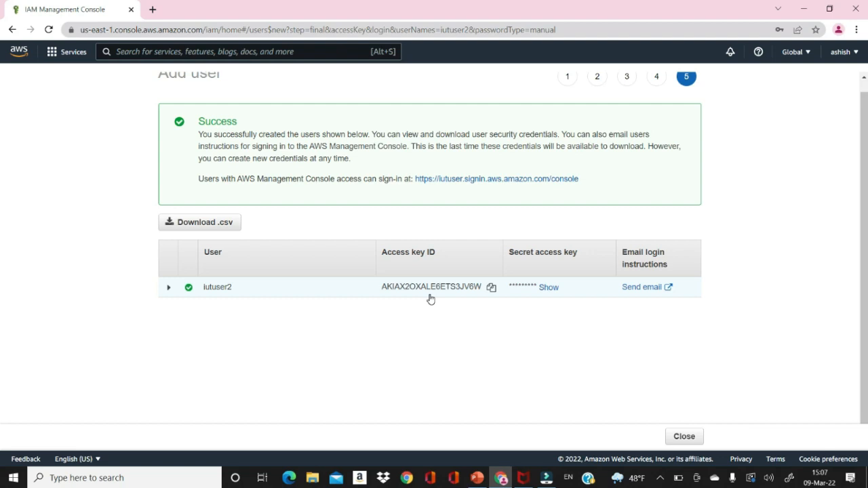
{"action": "left_click", "coordinate": [680, 440]}
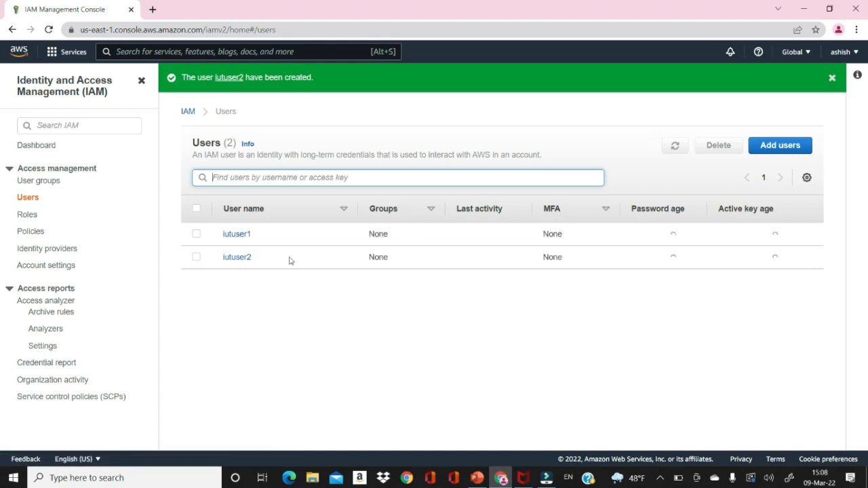
Copy iutuser1's console sign-in link from its Security credentials tab.
{"action": "left_click", "coordinate": [234, 235]}
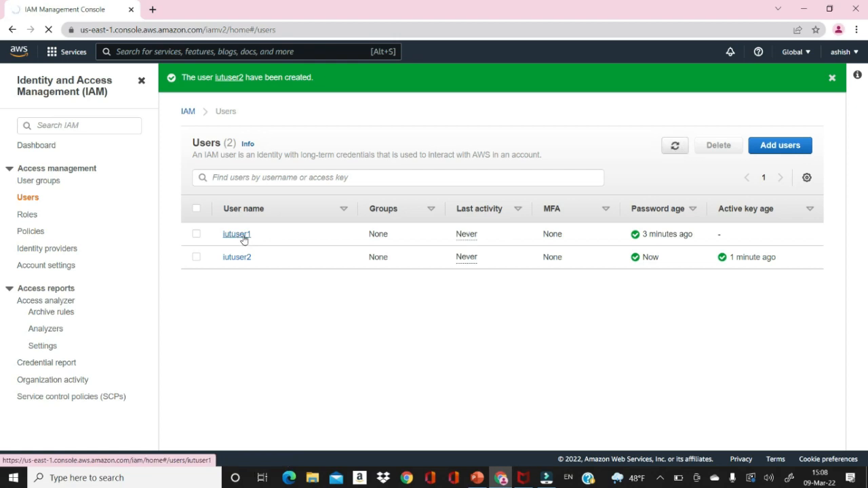
{"action": "left_click", "coordinate": [240, 235]}
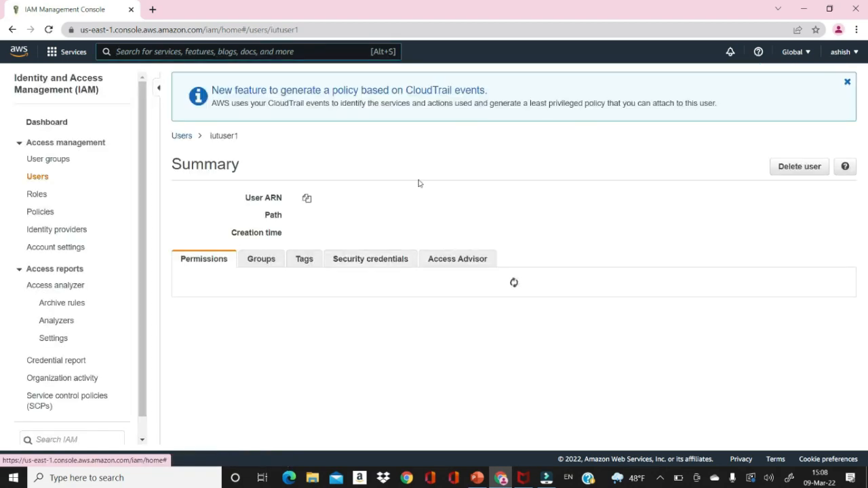
{"action": "left_click", "coordinate": [360, 260]}
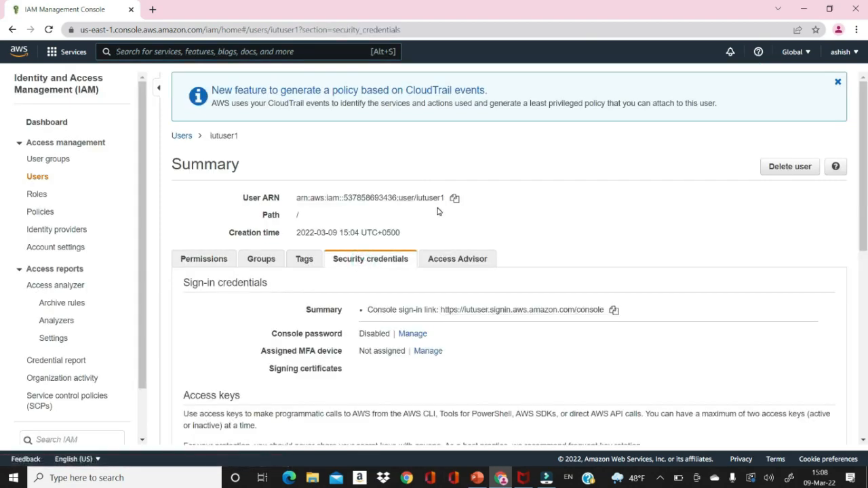
{"action": "left_click_drag", "start_coordinate": [863, 202], "coordinate": [866, 227]}
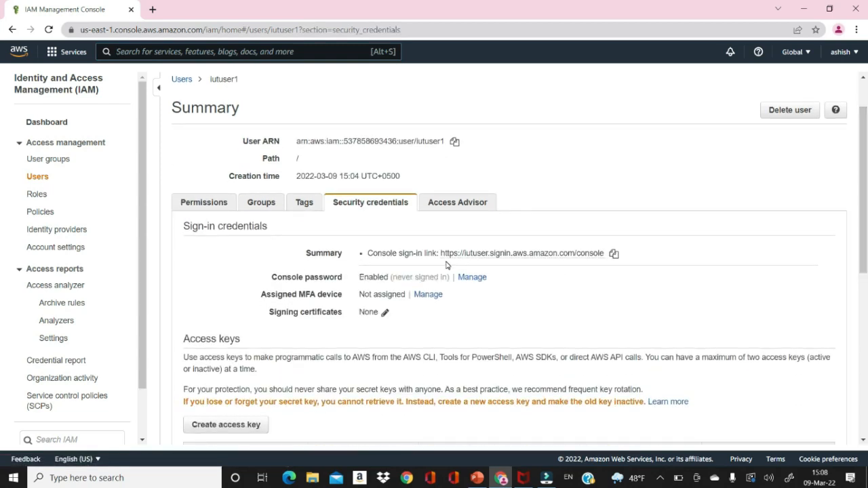
{"action": "left_click", "coordinate": [613, 255]}
Load the copied sign-in link in a new browser tab.
{"action": "left_click", "coordinate": [153, 9]}
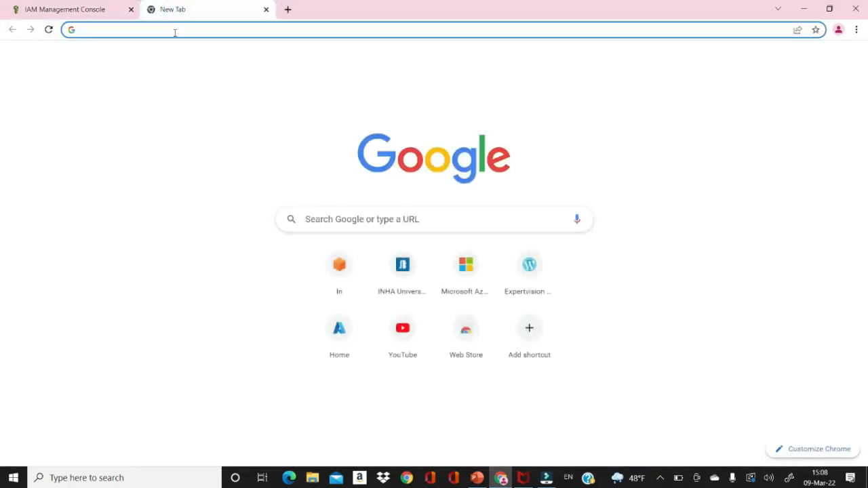
{"action": "left_click", "coordinate": [175, 30]}
{"action": "key", "text": "ctrl+v"}
{"action": "key", "text": "Return"}
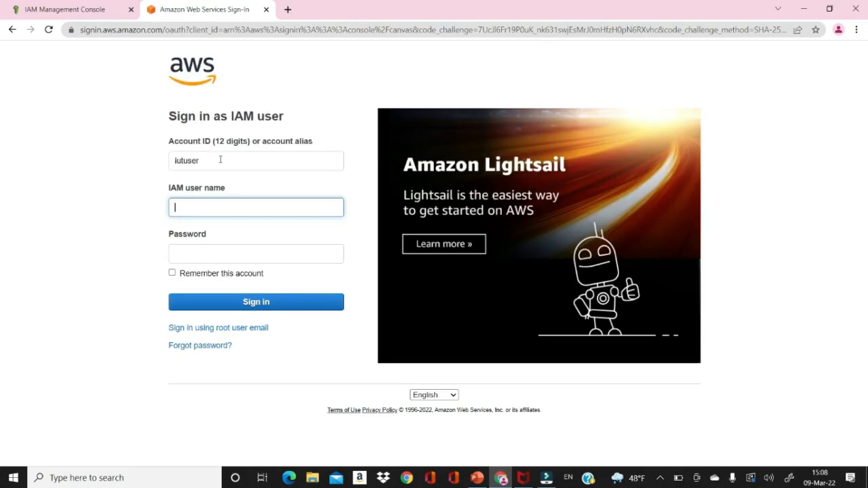
Sign in with IAM user name iutuser1 and its password.
{"action": "left_click", "coordinate": [215, 201]}
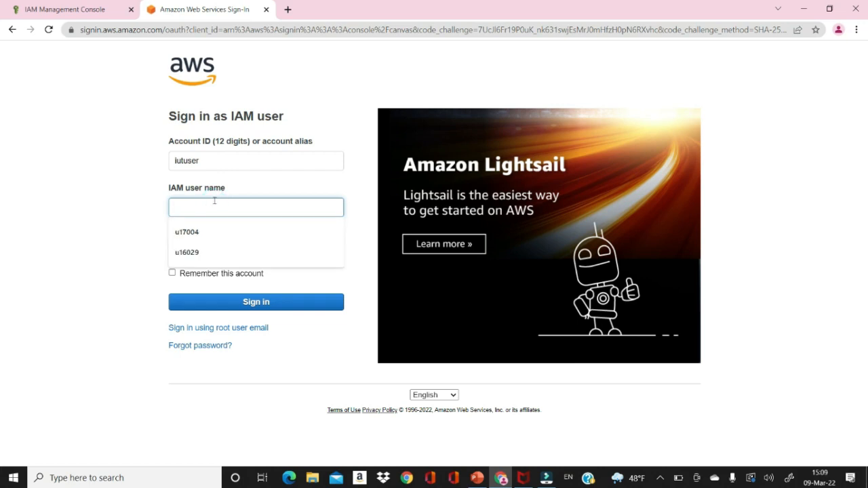
{"action": "type", "text": "iut"}
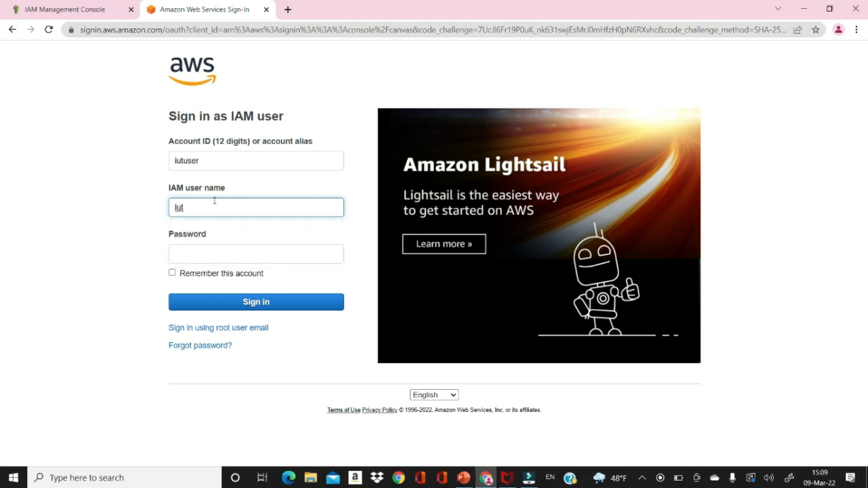
{"action": "type", "text": "user1"}
{"action": "left_click", "coordinate": [221, 255]}
{"action": "type", "text": "****"}
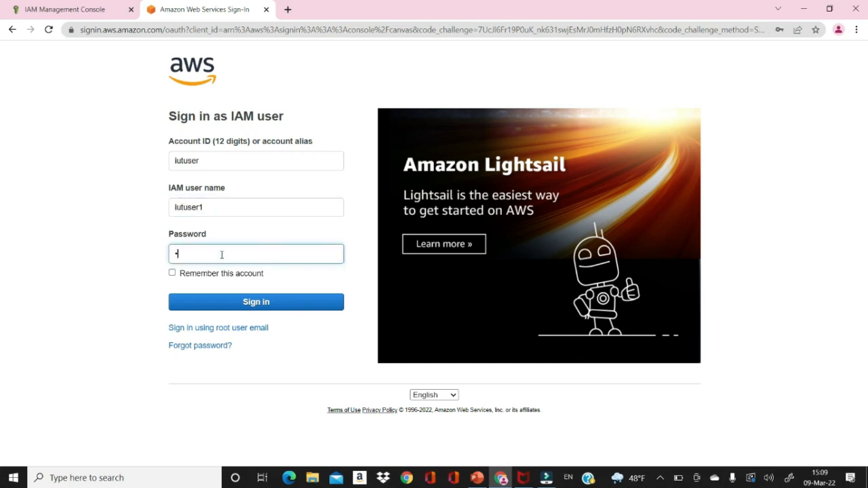
{"action": "type", "text": "*****"}
{"action": "left_click", "coordinate": [247, 305]}
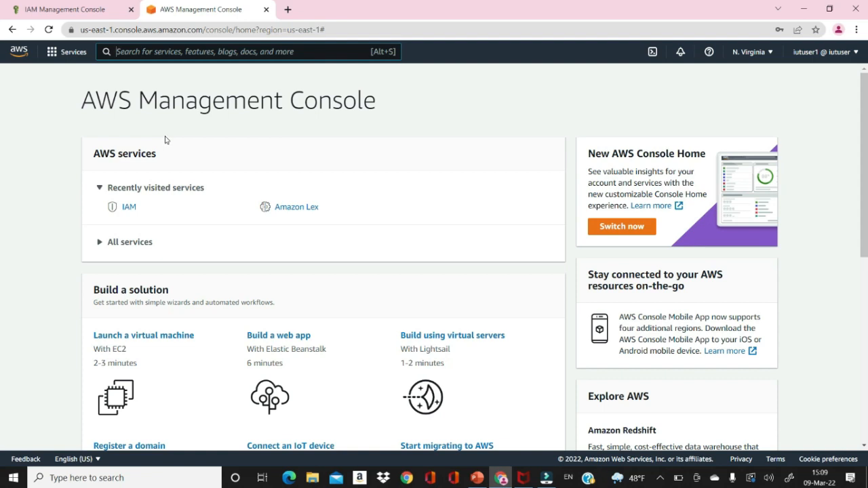
Search for s3 and open the S3 console's empty bucket list.
{"action": "left_click", "coordinate": [144, 54]}
{"action": "type", "text": "s3"}
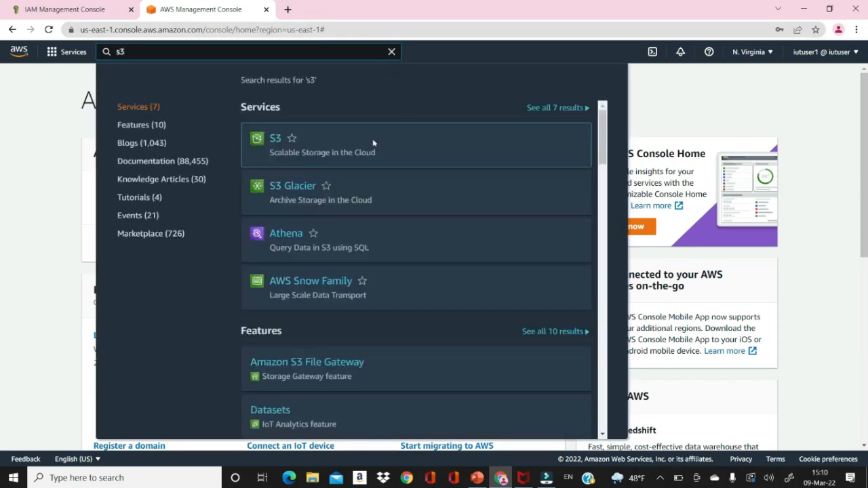
{"action": "left_click", "coordinate": [274, 139]}
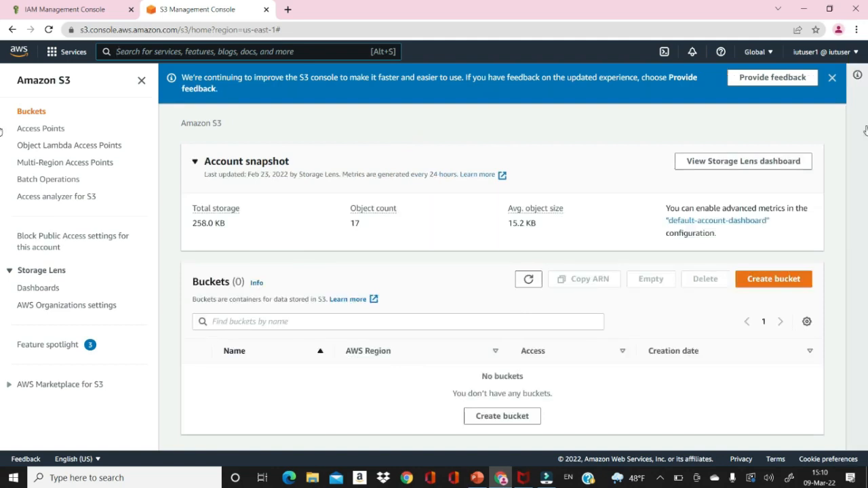
Start the Create bucket form in us-east-1 and enter the name userbucket1.
{"action": "left_click", "coordinate": [770, 281]}
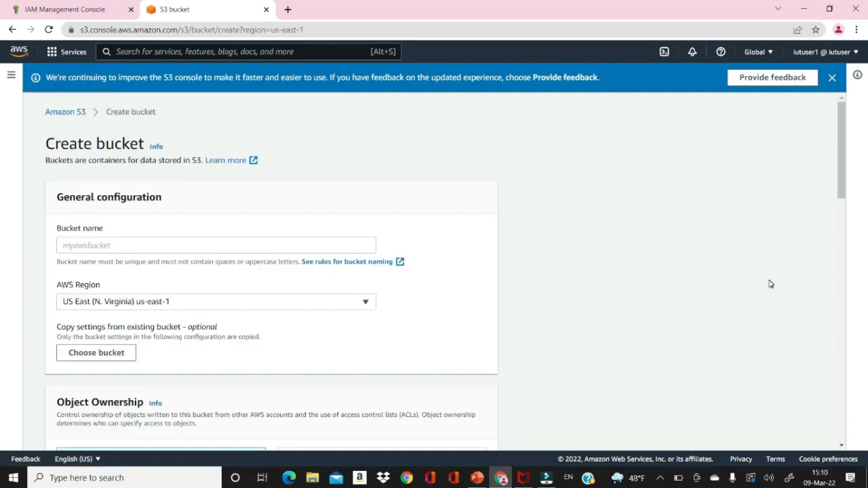
{"action": "left_click", "coordinate": [278, 249]}
{"action": "type", "text": "iut"}
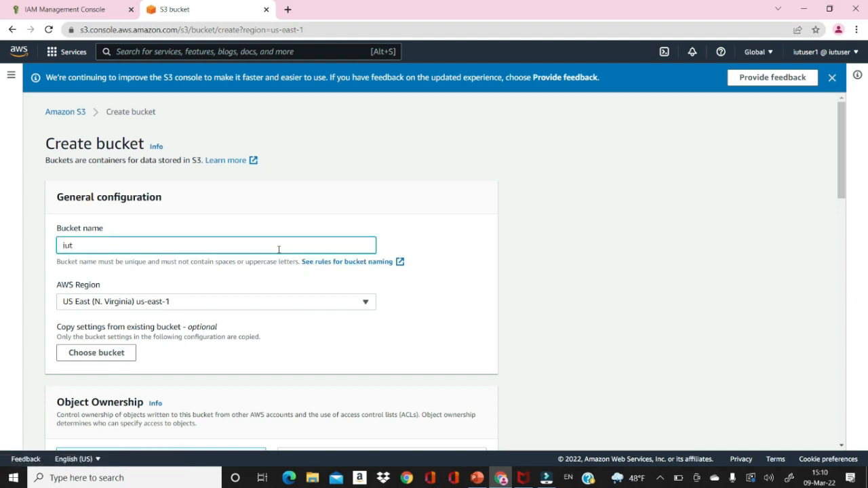
{"action": "key", "text": "BackSpace"}
{"action": "key", "text": "BackSpace"}
{"action": "key", "text": "BackSpace"}
{"action": "type", "text": "demobucket1"}
{"action": "left_click_drag", "start_coordinate": [85, 246], "coordinate": [22, 244]}
{"action": "type", "text": "user"}
{"action": "left_click_drag", "start_coordinate": [839, 198], "coordinate": [836, 242]}
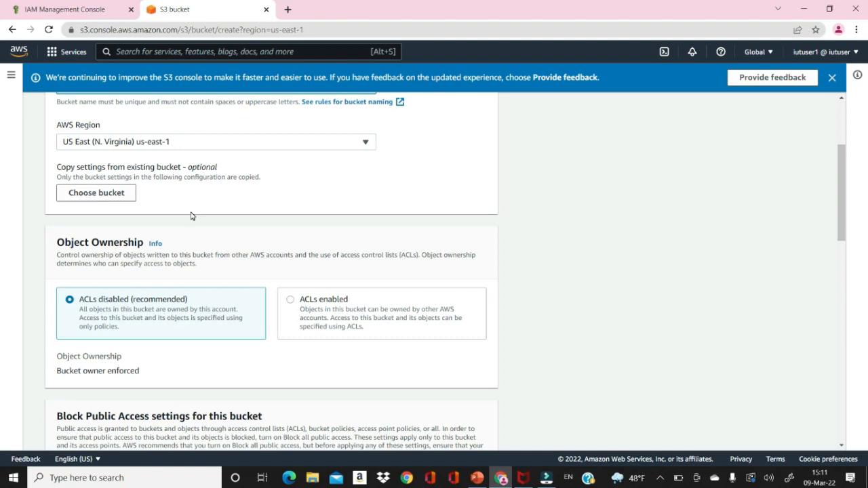
Uncheck Block all public access and tick the public-access risk acknowledgement.
{"action": "left_click_drag", "start_coordinate": [841, 235], "coordinate": [830, 329]}
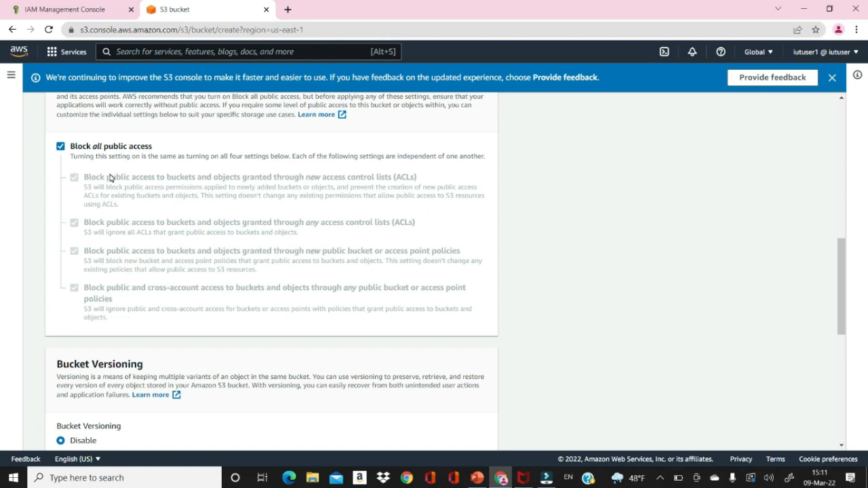
{"action": "left_click", "coordinate": [60, 146]}
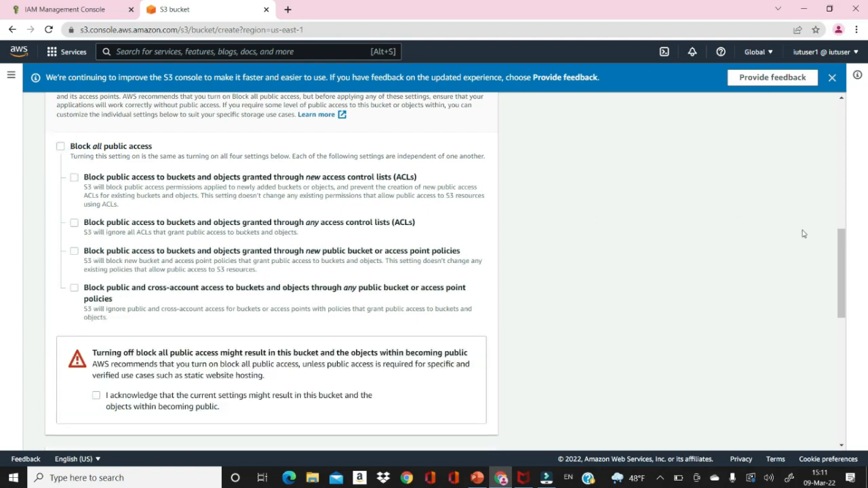
{"action": "left_click_drag", "start_coordinate": [841, 251], "coordinate": [841, 308]}
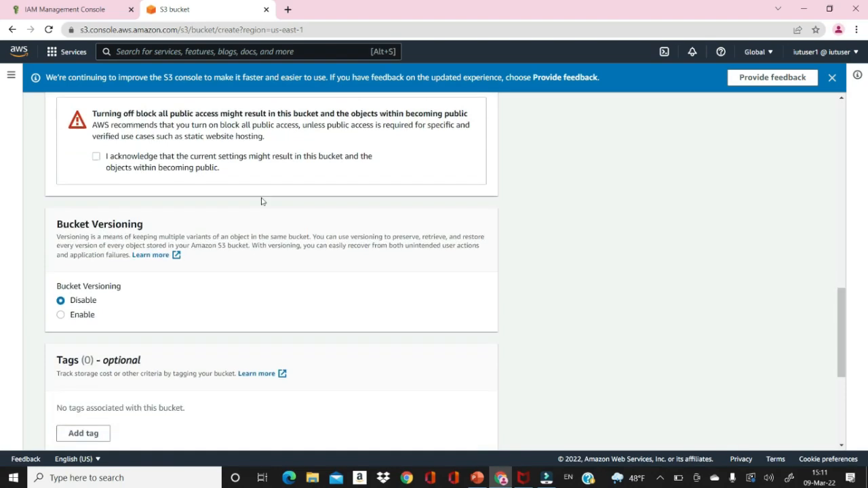
{"action": "left_click", "coordinate": [96, 157]}
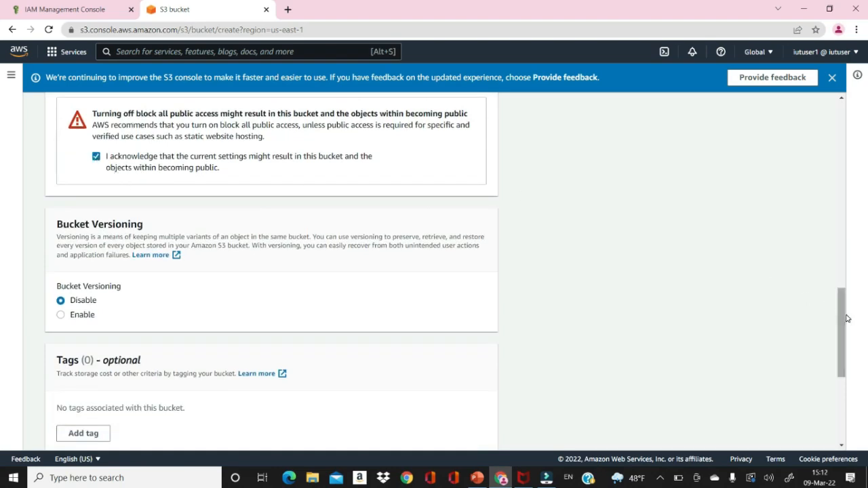
{"action": "left_click_drag", "start_coordinate": [839, 314], "coordinate": [836, 332]}
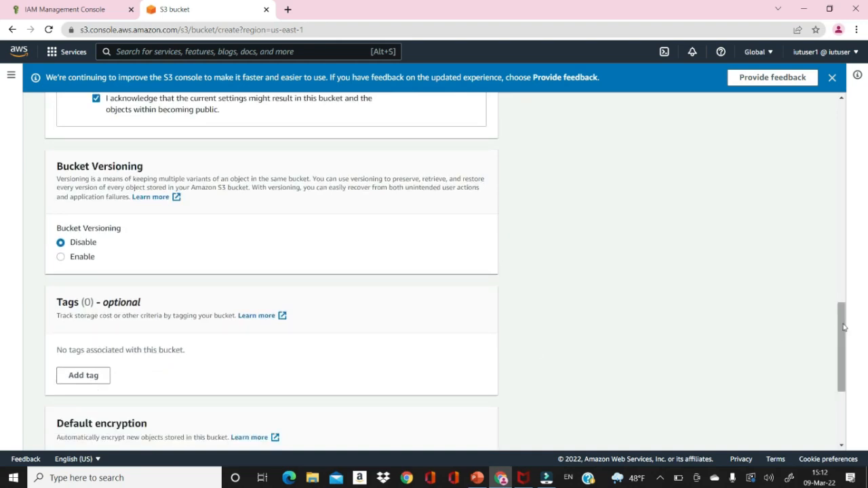
{"action": "left_click_drag", "start_coordinate": [842, 326], "coordinate": [839, 385]}
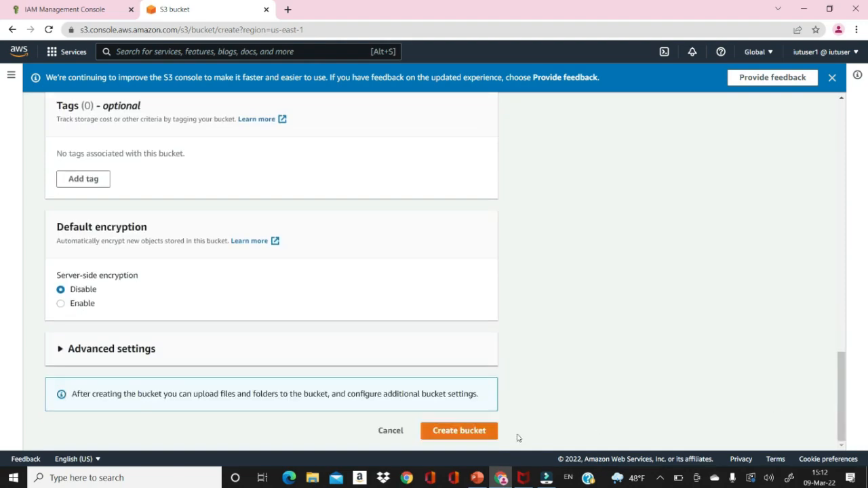
Submit userbucket1, then prefix the taken name with iut to make iutuserbucket1.
{"action": "left_click", "coordinate": [468, 431]}
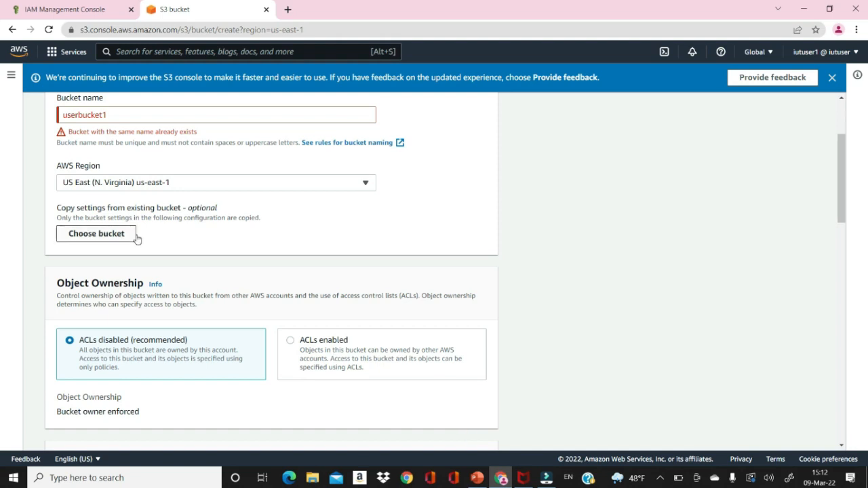
{"action": "left_click", "coordinate": [62, 114]}
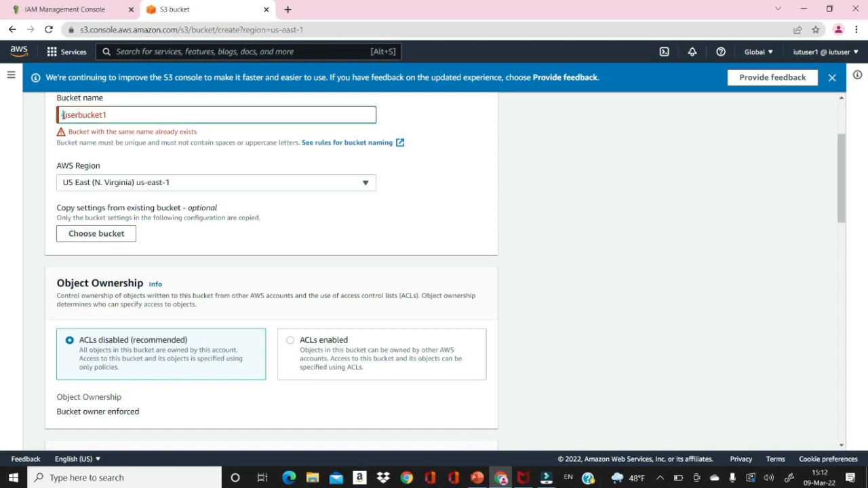
{"action": "type", "text": "iut"}
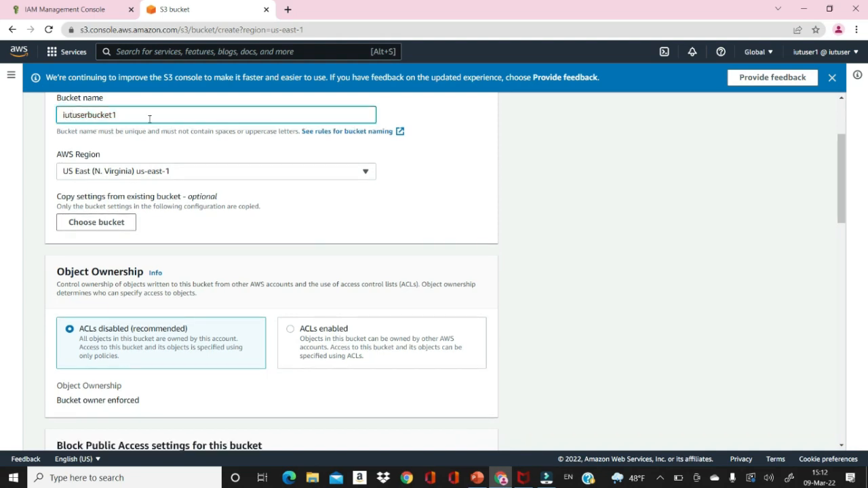
Submit the bucket as iutuser1bucket, which fails for lacking s3:CreateBucket permission.
{"action": "left_click", "coordinate": [90, 115]}
{"action": "type", "text": "1"}
{"action": "left_click", "coordinate": [137, 113]}
{"action": "key", "text": "BackSpace"}
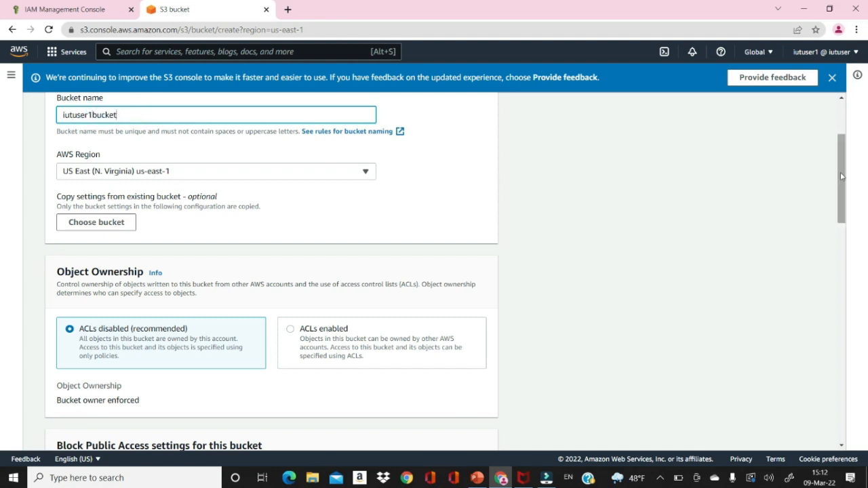
{"action": "left_click_drag", "start_coordinate": [843, 177], "coordinate": [844, 138]}
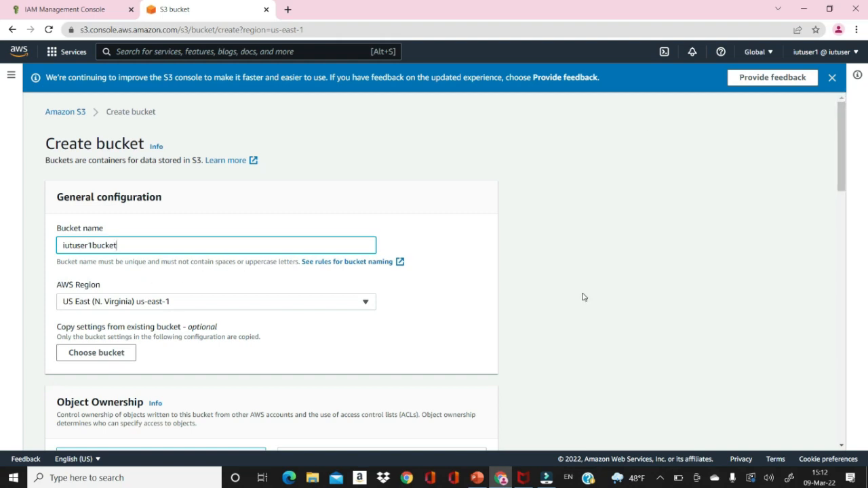
{"action": "left_click_drag", "start_coordinate": [841, 190], "coordinate": [844, 432]}
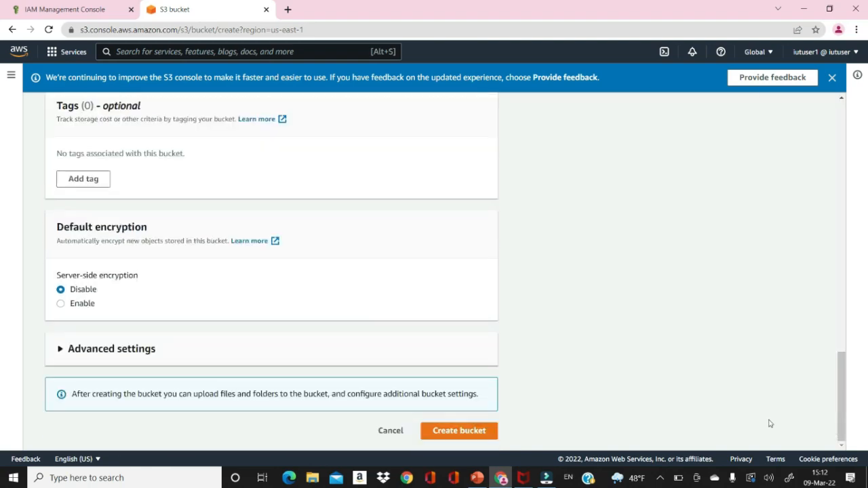
{"action": "left_click", "coordinate": [479, 434]}
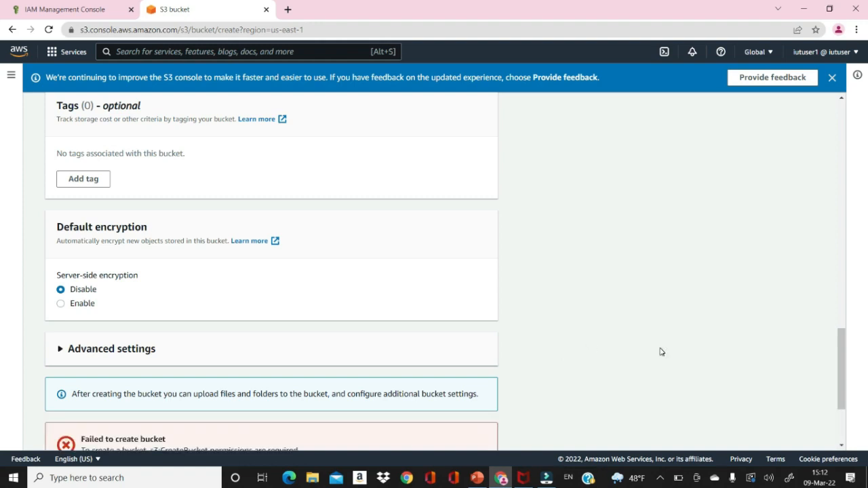
{"action": "left_click_drag", "start_coordinate": [838, 367], "coordinate": [837, 405]}
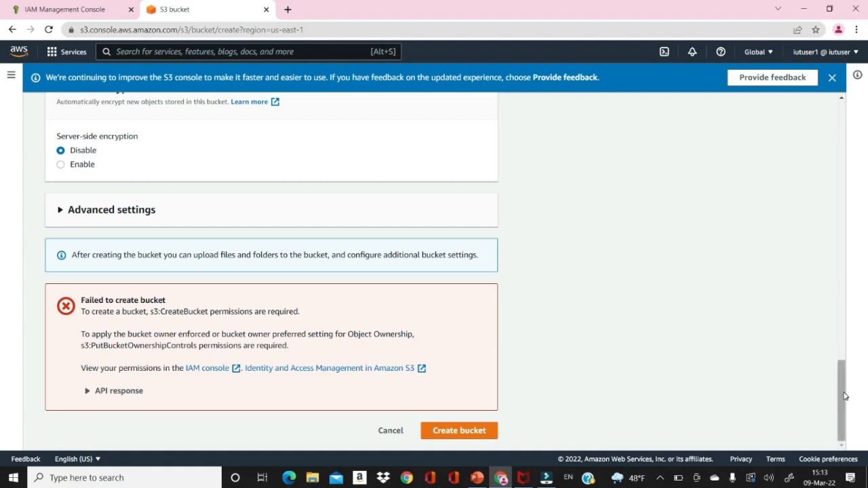
{"action": "left_click_drag", "start_coordinate": [842, 397], "coordinate": [820, 111]}
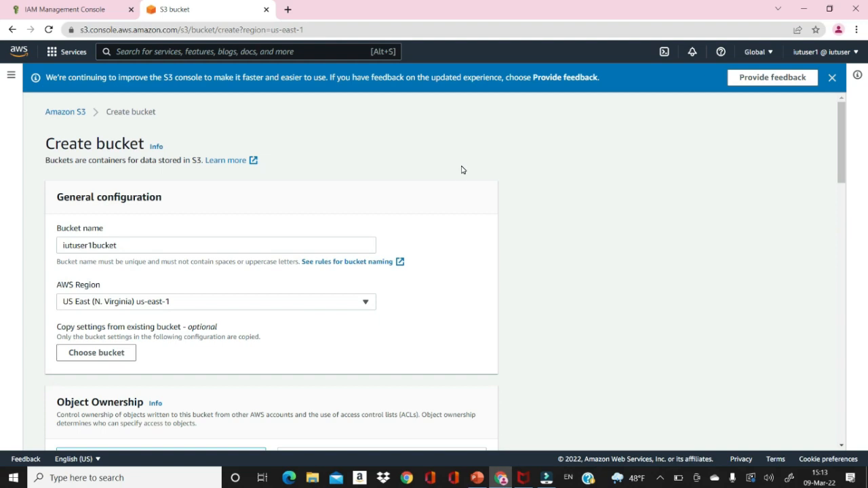
Return to the admin tab, reload, and sign in with the root user email.
{"action": "left_click", "coordinate": [64, 14]}
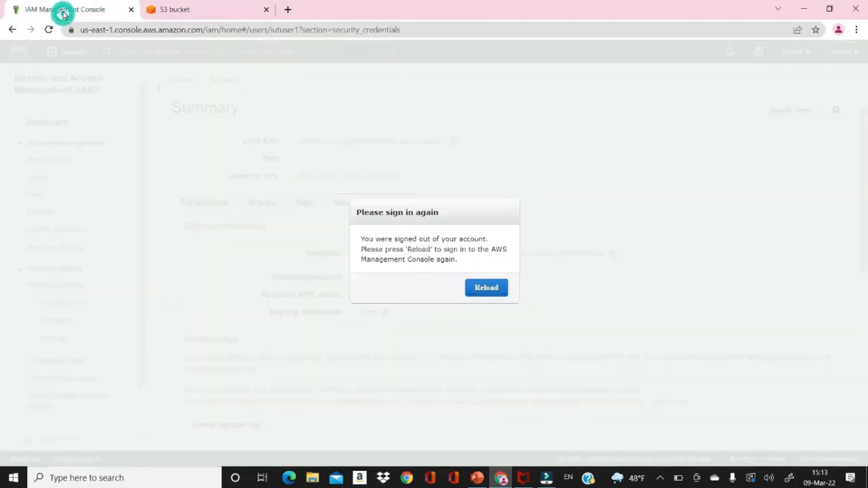
{"action": "left_click", "coordinate": [487, 289]}
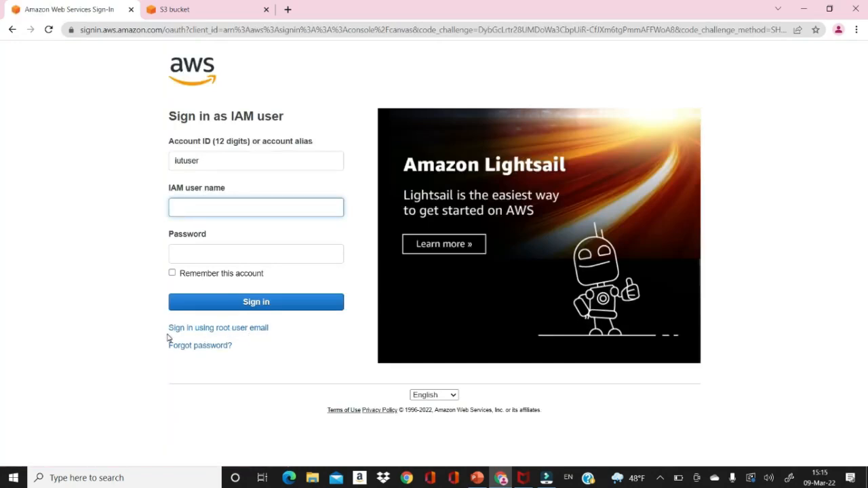
{"action": "left_click", "coordinate": [226, 329]}
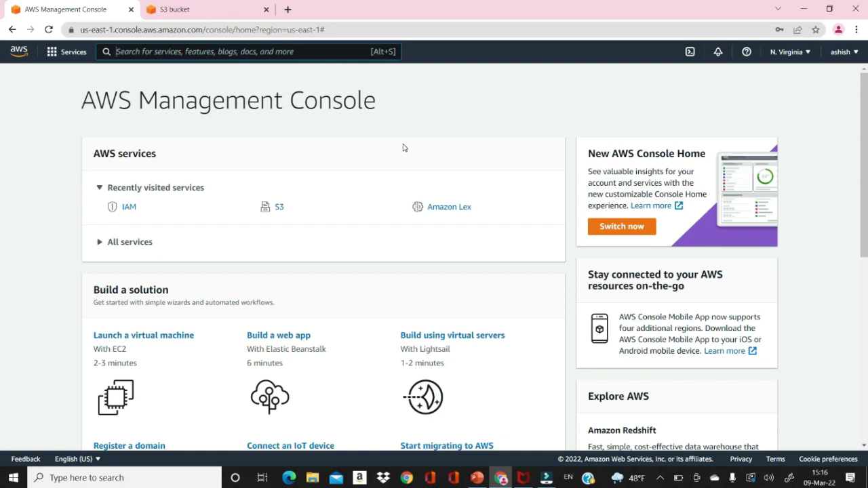
Start a new S3 bucket named rootuserbucket.
{"action": "left_click", "coordinate": [278, 208]}
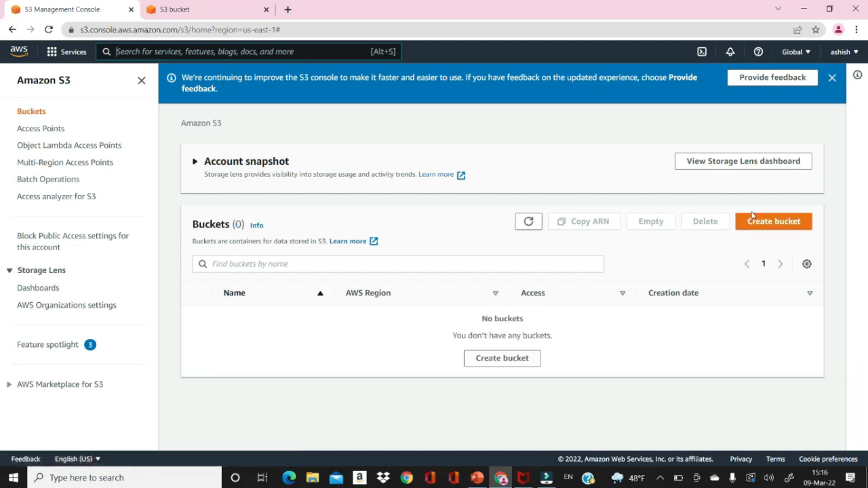
{"action": "left_click", "coordinate": [762, 225]}
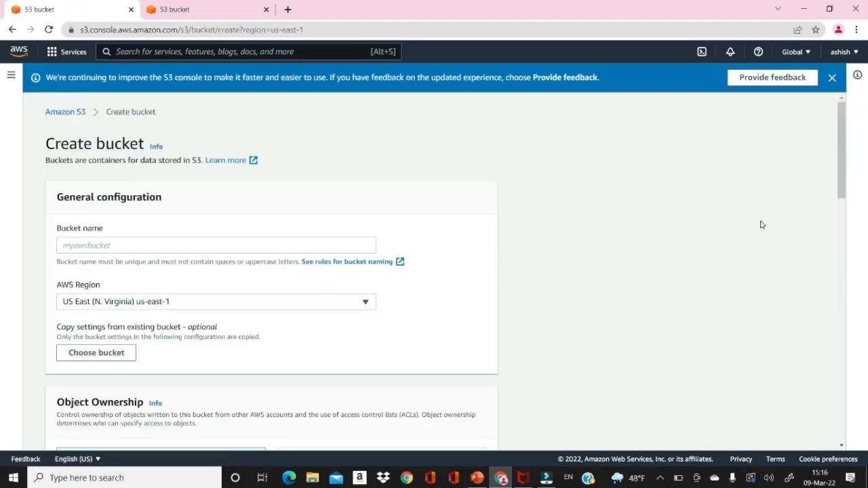
{"action": "left_click", "coordinate": [306, 244]}
{"action": "type", "text": "mot"}
{"action": "key", "text": "BackSpace"}
{"action": "key", "text": "BackSpace"}
{"action": "key", "text": "BackSpace"}
{"action": "type", "text": "oo"}
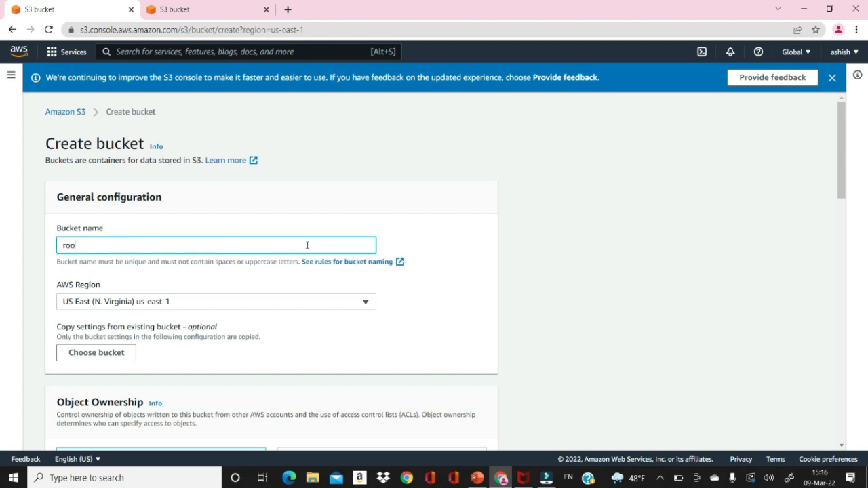
{"action": "type", "text": "tuserbucket"}
Unblock all public access and acknowledge the bucket may become public.
{"action": "left_click_drag", "start_coordinate": [844, 163], "coordinate": [833, 301]}
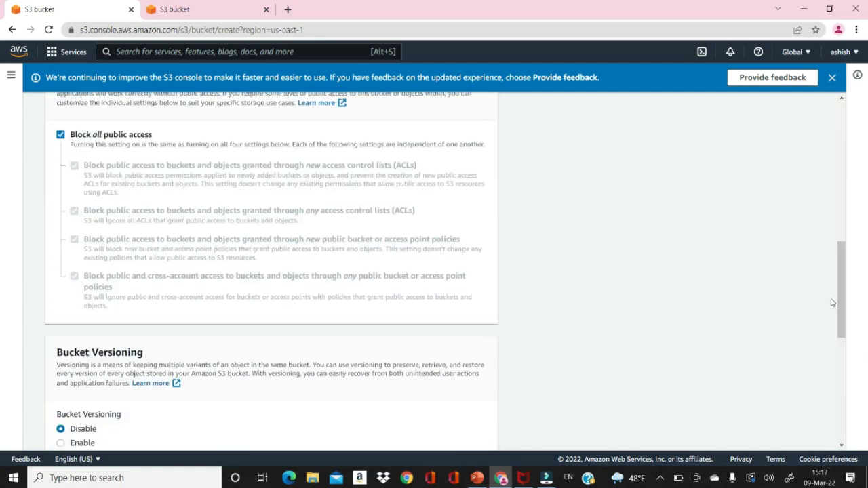
{"action": "left_click", "coordinate": [60, 135]}
{"action": "left_click_drag", "start_coordinate": [843, 268], "coordinate": [846, 327]}
{"action": "left_click", "coordinate": [95, 122]}
{"action": "left_click_drag", "start_coordinate": [841, 311], "coordinate": [838, 382]}
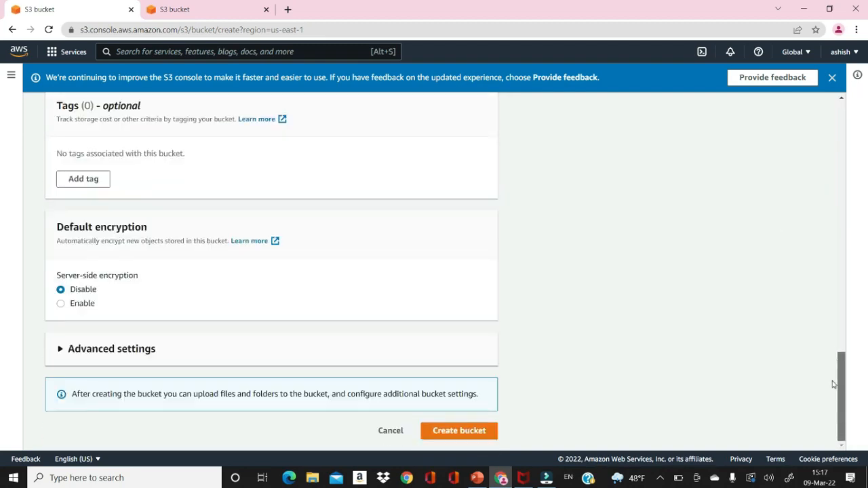
Submit the form to create rootuserbucket with objects allowed to be public.
{"action": "left_click", "coordinate": [465, 436]}
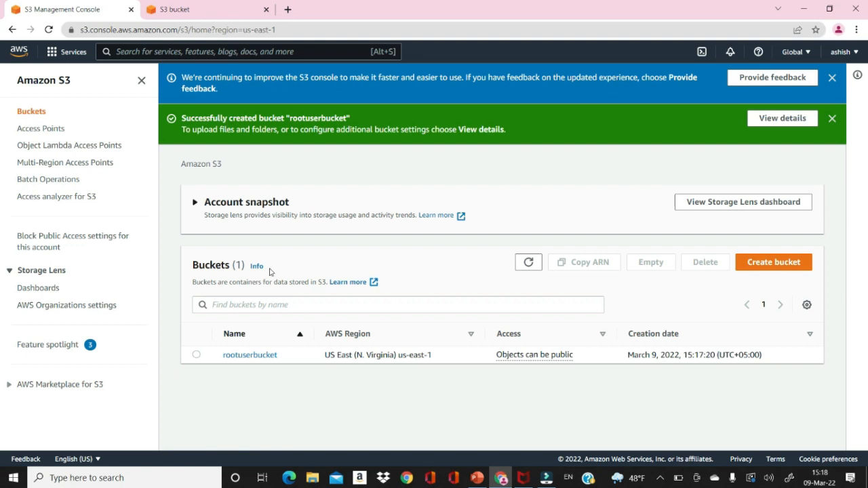
{"action": "left_click", "coordinate": [171, 51]}
Search the console for 'IAM' and open the IAM service dashboard.
{"action": "type", "text": "IAM"}
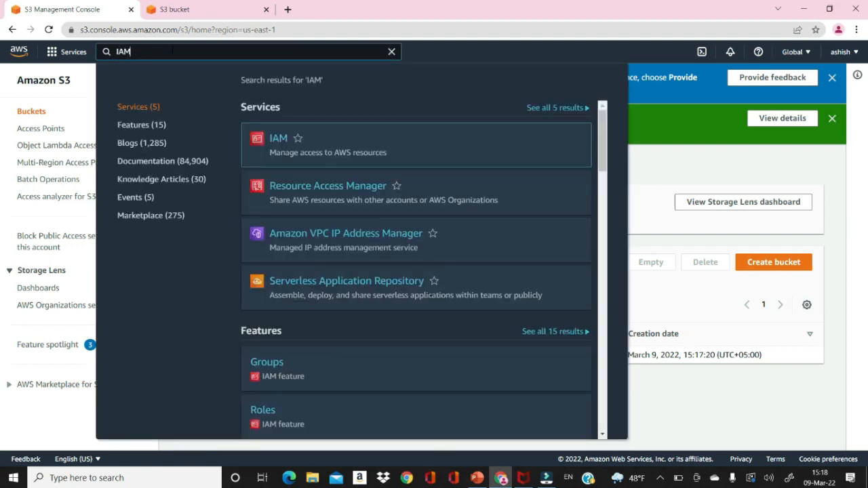
{"action": "left_click", "coordinate": [278, 139]}
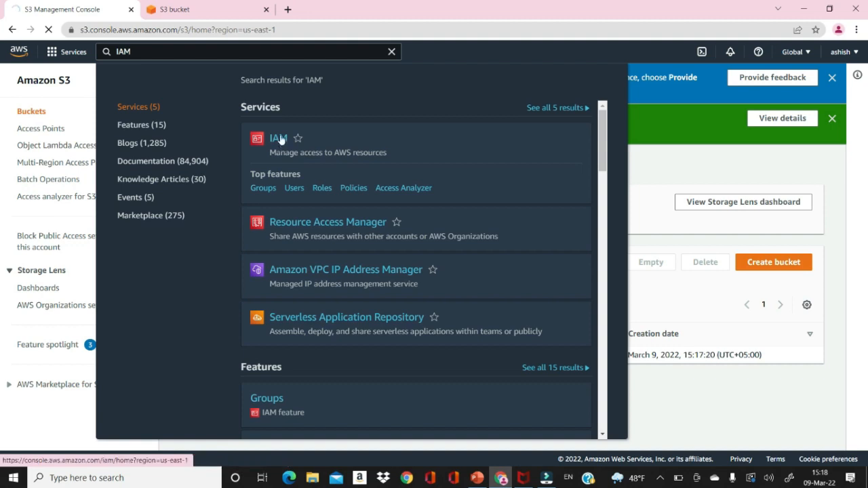
{"action": "left_click", "coordinate": [279, 139]}
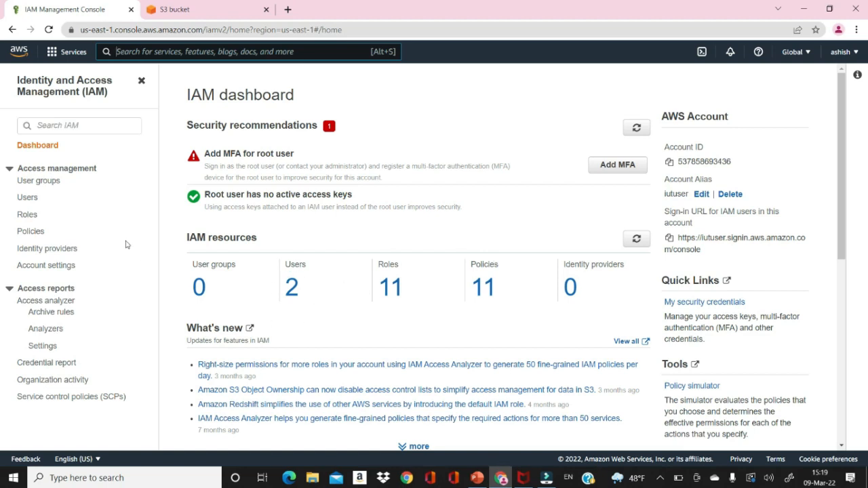
Start a new IAM user group and name it 'lutgroup'.
{"action": "left_click", "coordinate": [42, 180]}
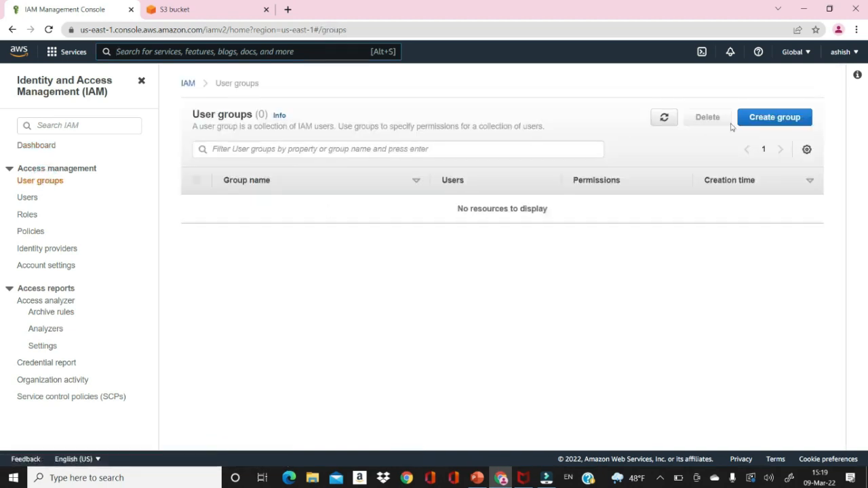
{"action": "left_click", "coordinate": [762, 120]}
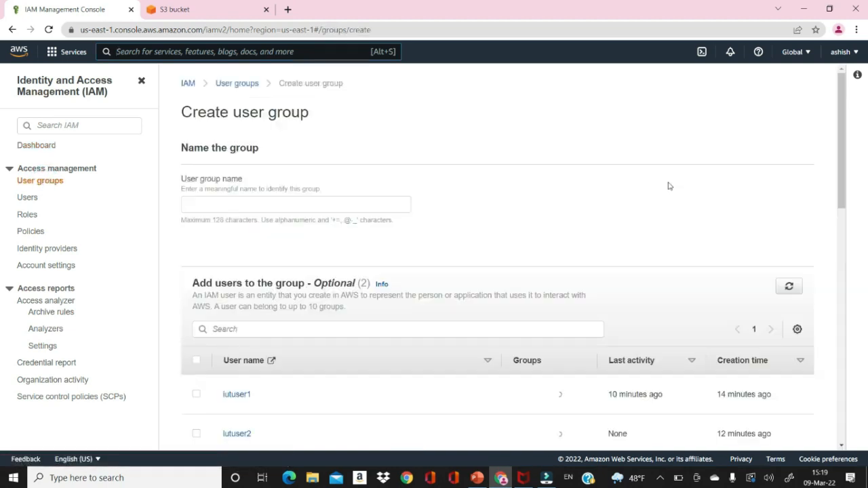
{"action": "left_click", "coordinate": [293, 206]}
{"action": "type", "text": "lut"}
{"action": "type", "text": "group"}
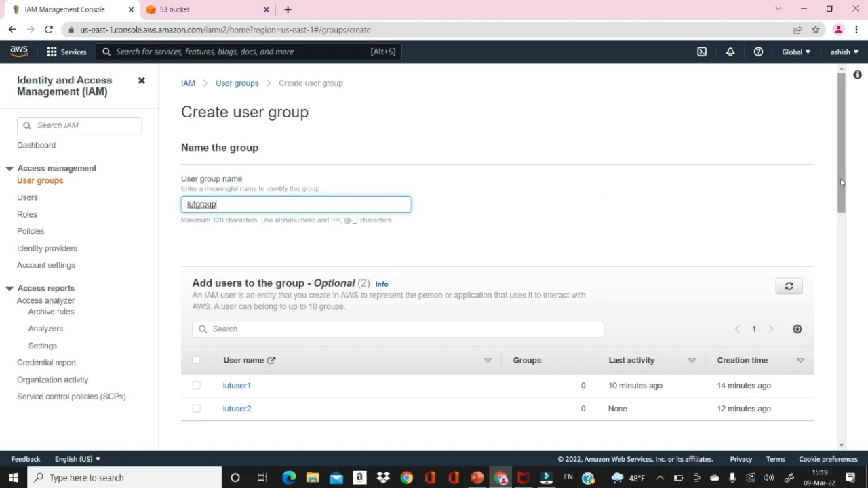
Select both IAM users, iutuser1 and iutuser2, as members of the group.
{"action": "left_click_drag", "start_coordinate": [842, 183], "coordinate": [843, 237]}
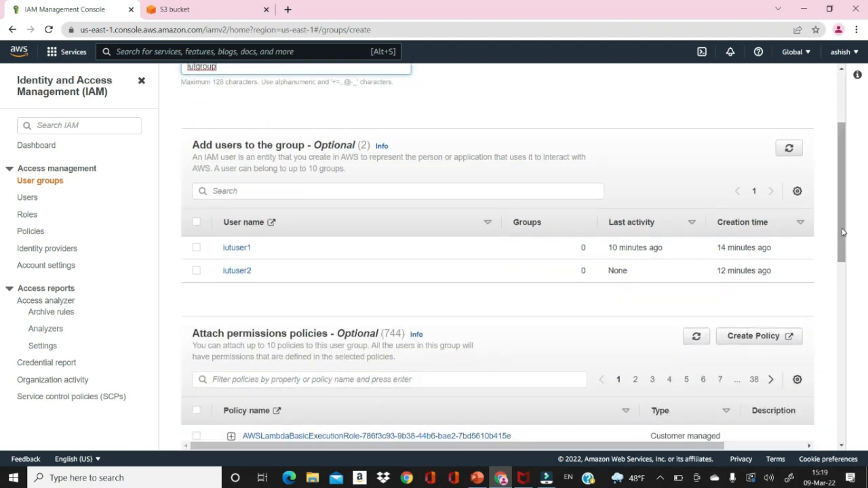
{"action": "triple_click", "coordinate": [443, 234]}
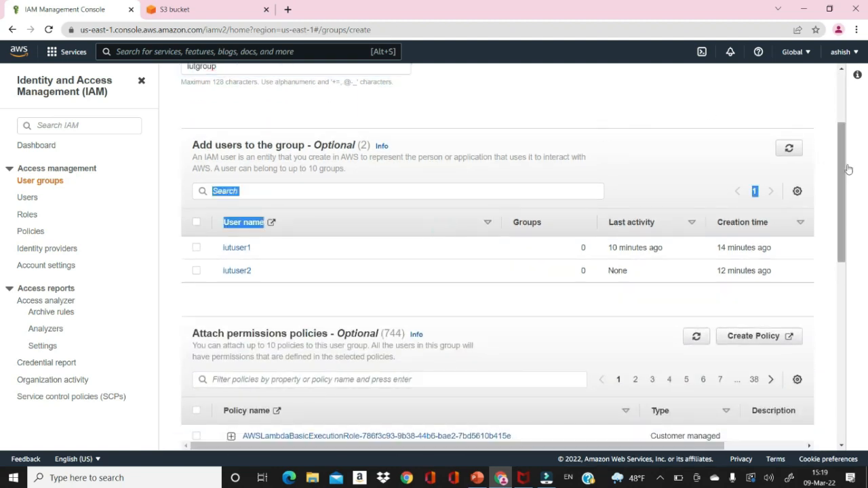
{"action": "left_click_drag", "start_coordinate": [843, 169], "coordinate": [828, 87]}
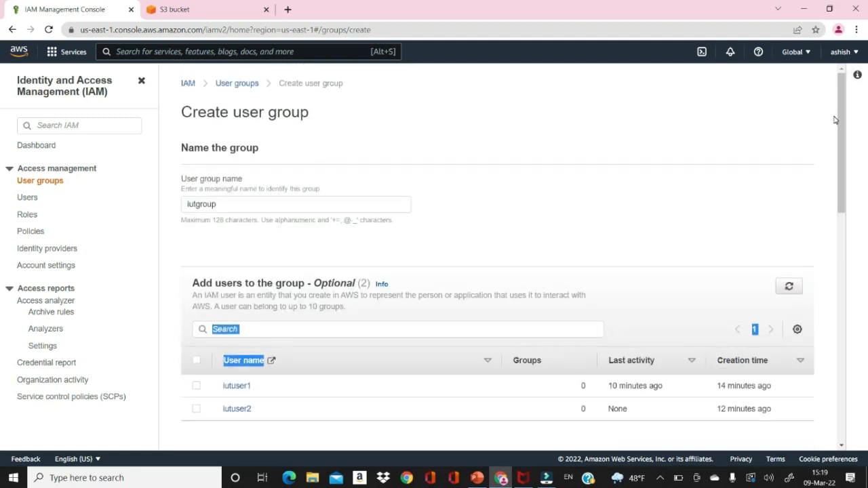
{"action": "left_click_drag", "start_coordinate": [839, 121], "coordinate": [848, 174]}
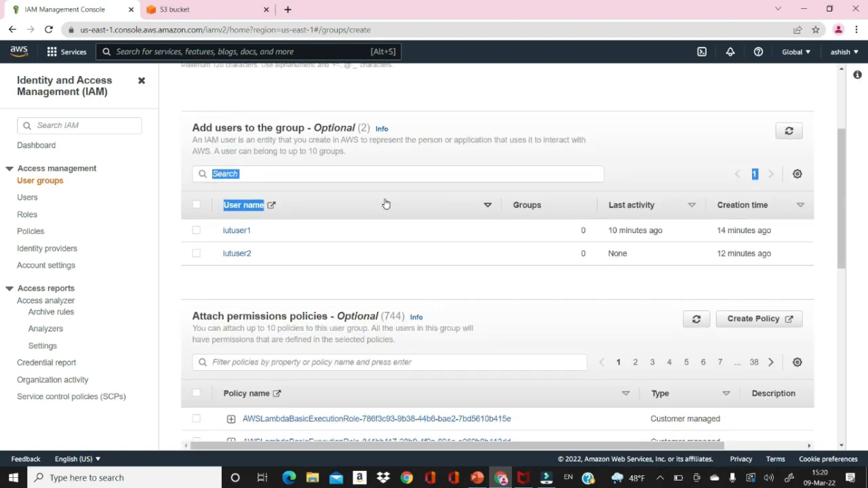
{"action": "left_click", "coordinate": [196, 232]}
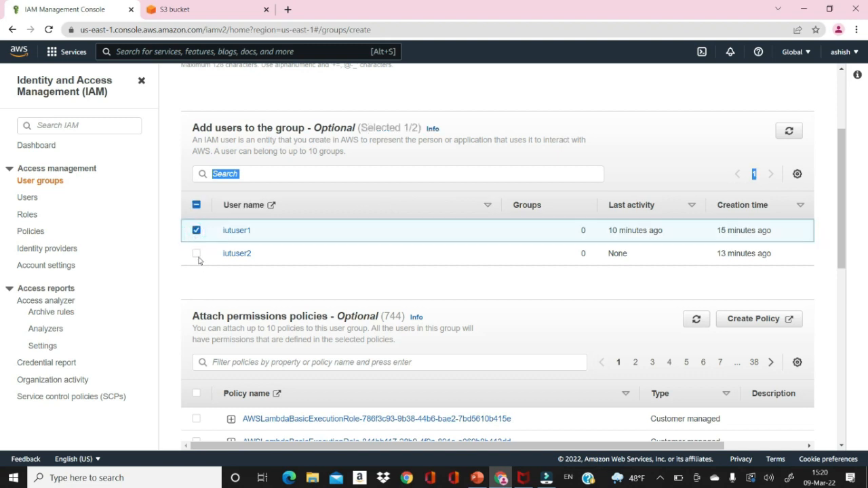
{"action": "left_click", "coordinate": [196, 254]}
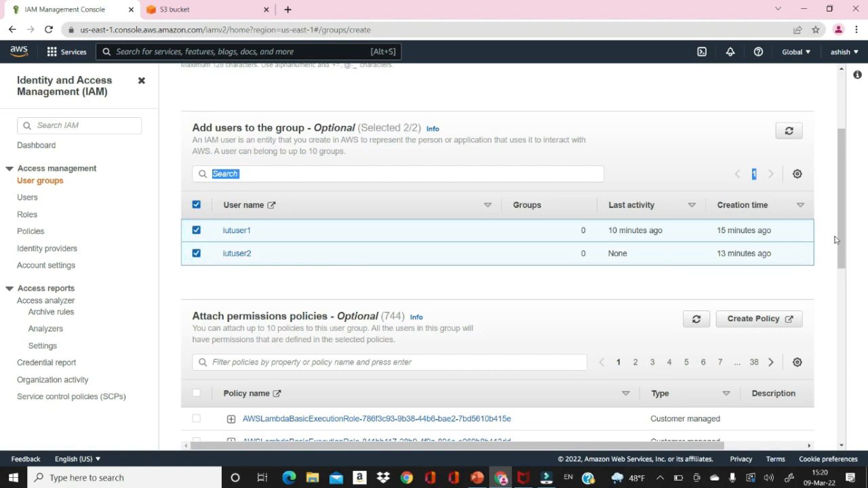
{"action": "left_click_drag", "start_coordinate": [841, 224], "coordinate": [848, 278]}
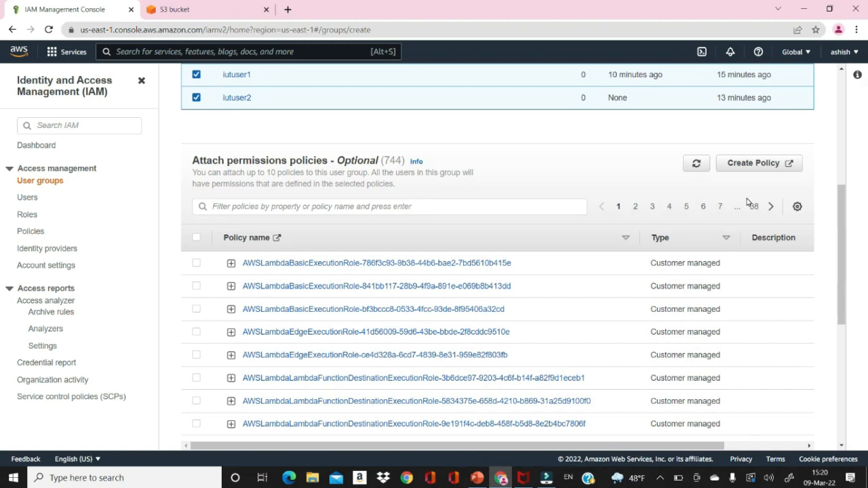
Start a new custom policy, preview its JSON, then list services in the Visual editor.
{"action": "left_click", "coordinate": [787, 168]}
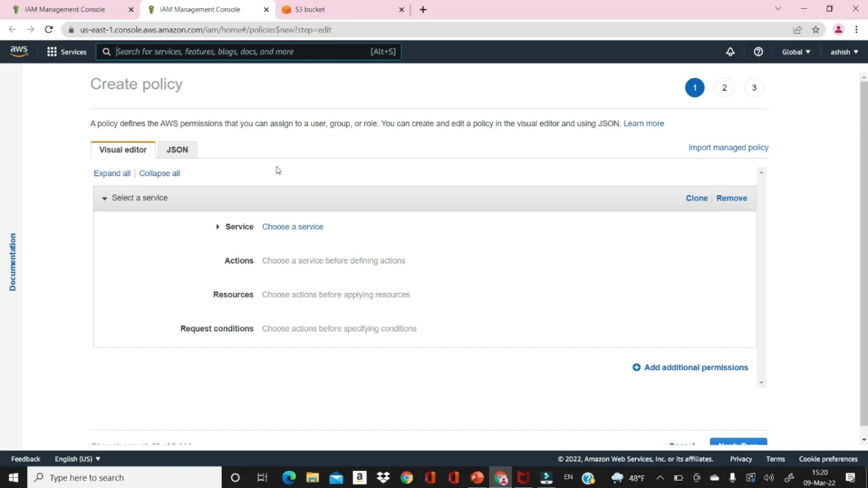
{"action": "left_click", "coordinate": [180, 151]}
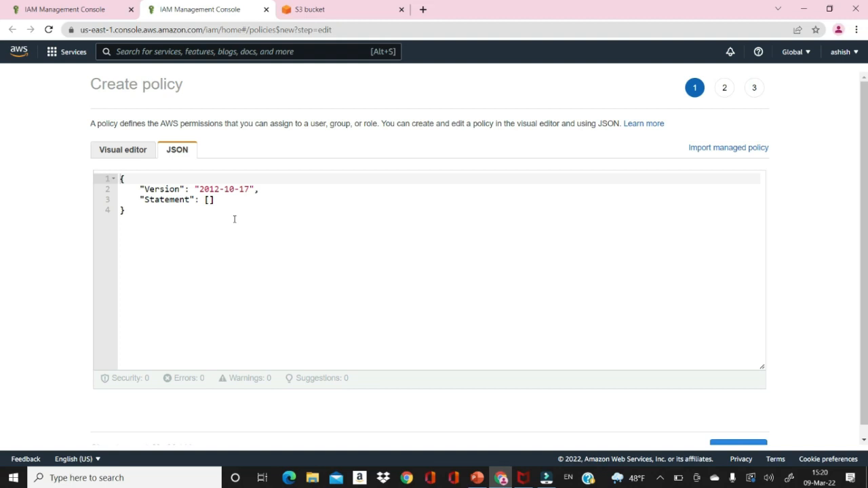
{"action": "left_click", "coordinate": [126, 156]}
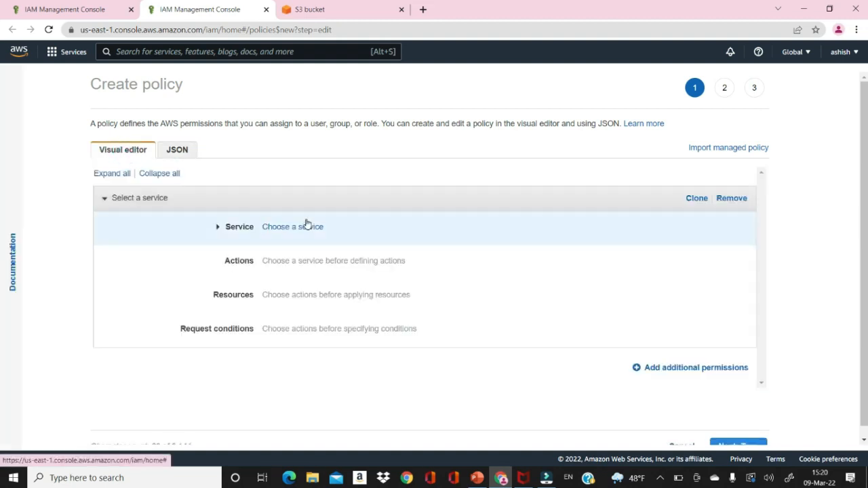
{"action": "left_click", "coordinate": [216, 231]}
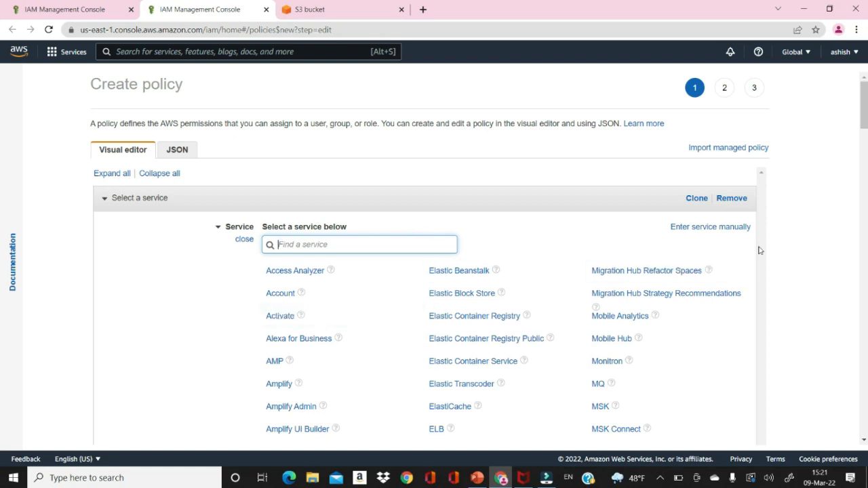
{"action": "left_click_drag", "start_coordinate": [865, 112], "coordinate": [862, 67]}
{"action": "scroll", "coordinate": [1, 148], "scroll_direction": "down", "scroll_amount": 7}
{"action": "left_click_drag", "start_coordinate": [864, 147], "coordinate": [865, 84]}
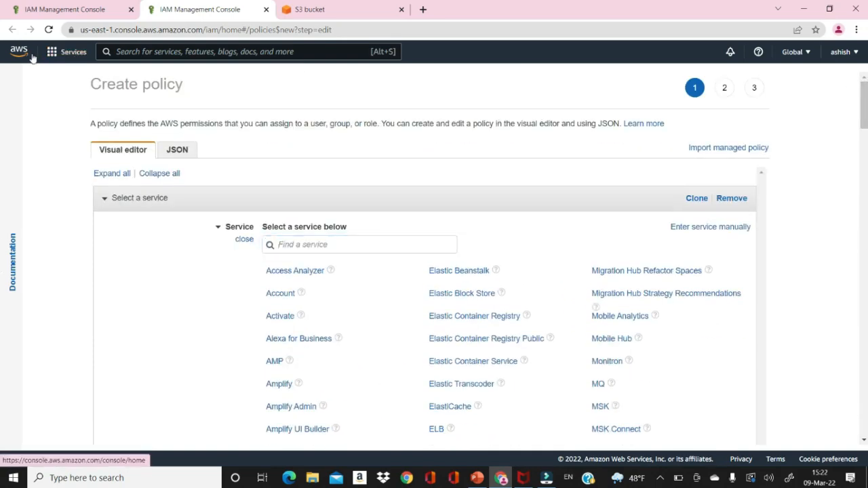
Leave the policy page via the Services menu and return to IAM's User groups list.
{"action": "left_click", "coordinate": [63, 55]}
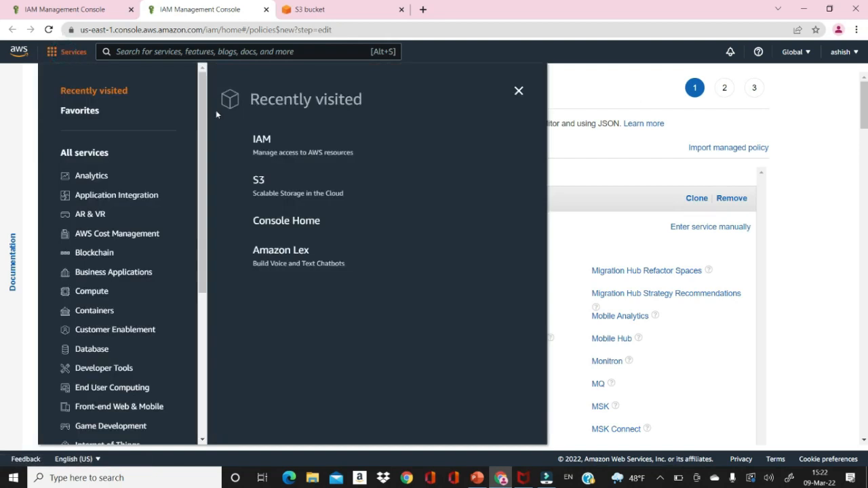
{"action": "left_click", "coordinate": [262, 141]}
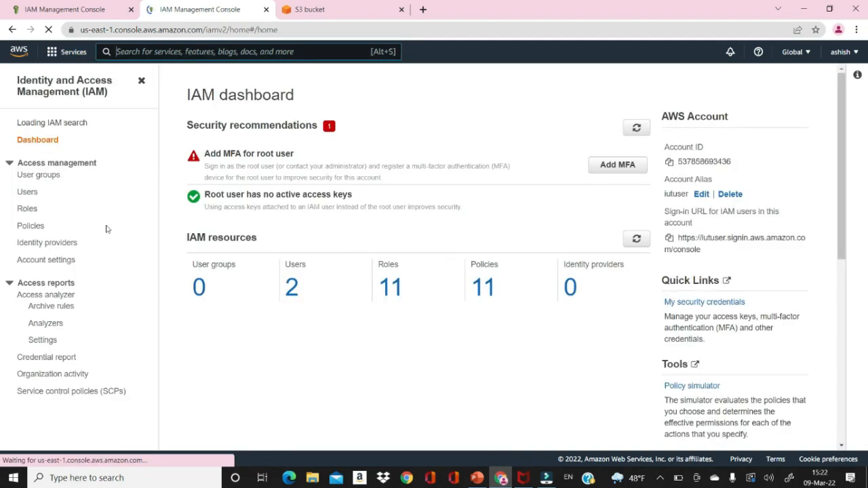
{"action": "left_click", "coordinate": [51, 175]}
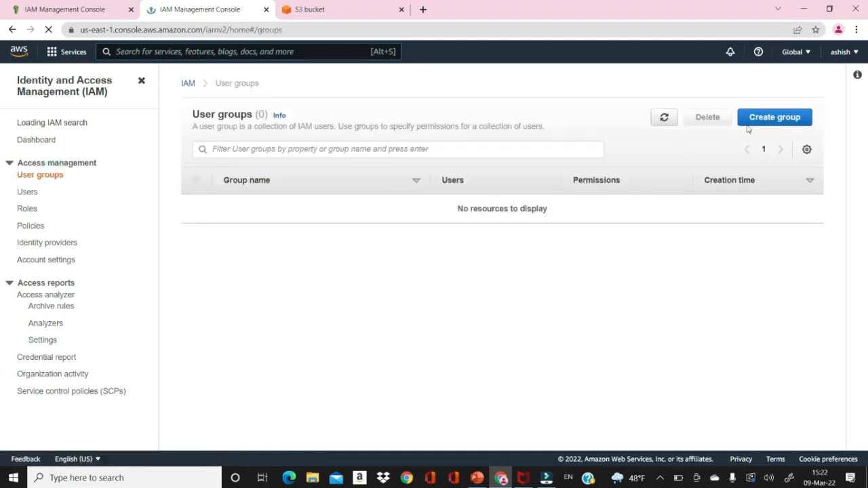
Start another user group named 'iutusergroup' with iutuser1 and iutuser2 as its members.
{"action": "left_click", "coordinate": [752, 130]}
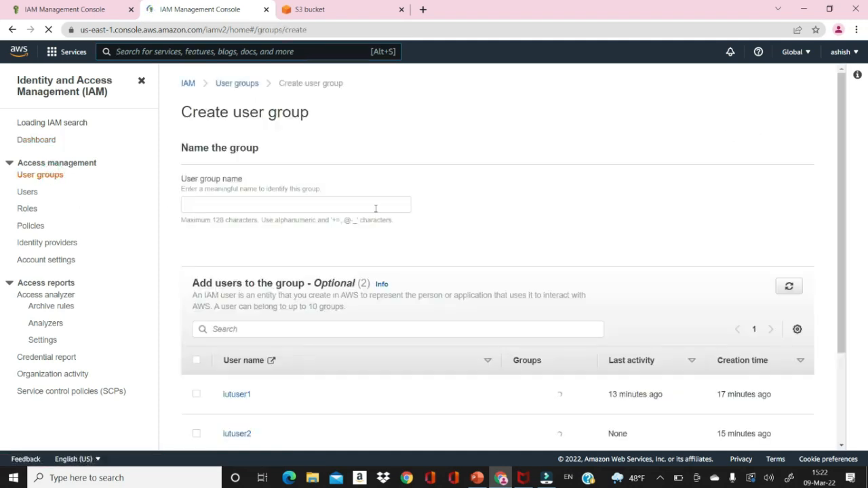
{"action": "left_click", "coordinate": [360, 204]}
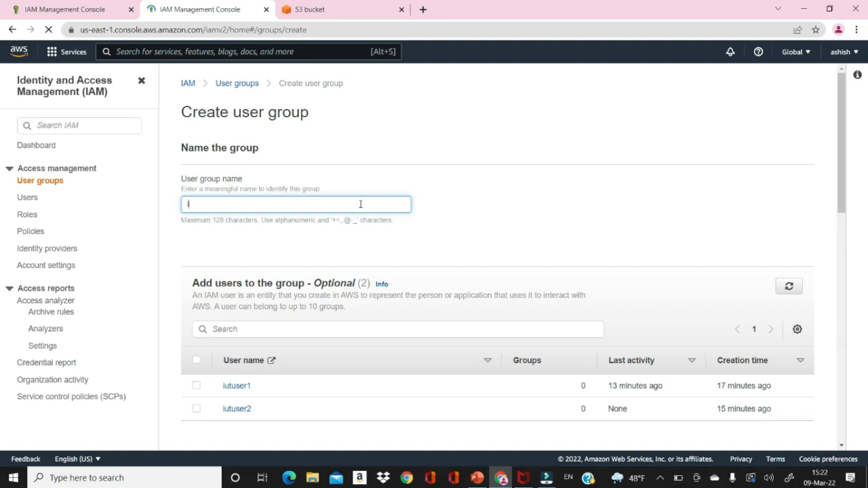
{"action": "type", "text": "lutg"}
{"action": "type", "text": "sergroup"}
{"action": "left_click_drag", "start_coordinate": [843, 192], "coordinate": [845, 265]}
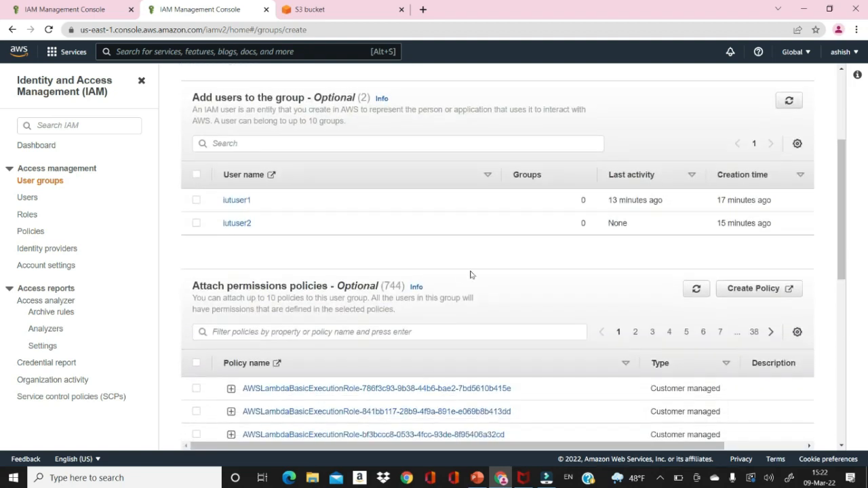
{"action": "left_click", "coordinate": [196, 201]}
{"action": "left_click", "coordinate": [197, 224]}
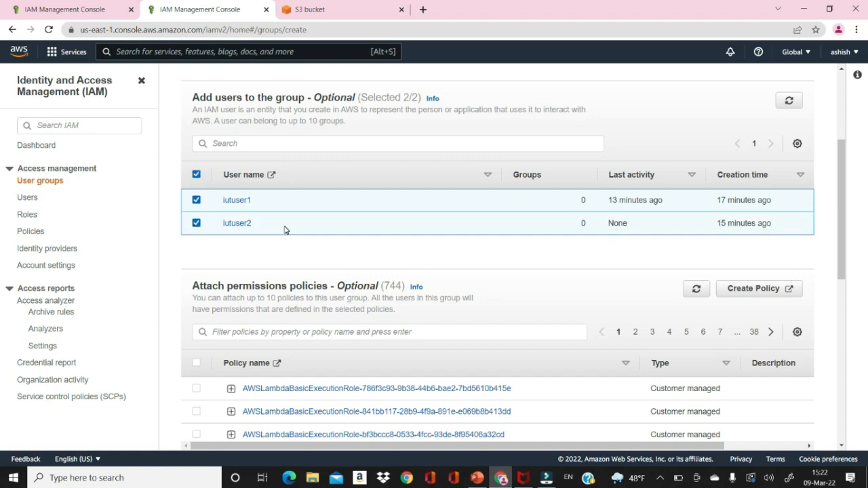
{"action": "left_click_drag", "start_coordinate": [841, 242], "coordinate": [843, 274]}
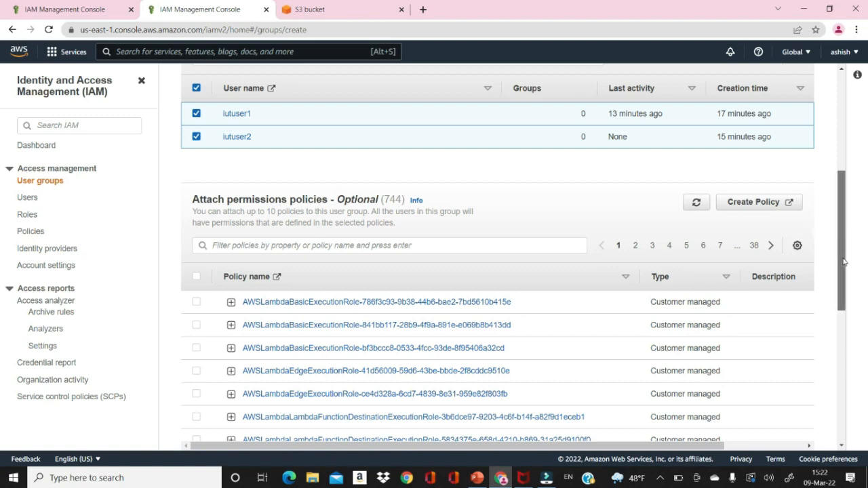
{"action": "left_click_drag", "start_coordinate": [844, 236], "coordinate": [844, 274]}
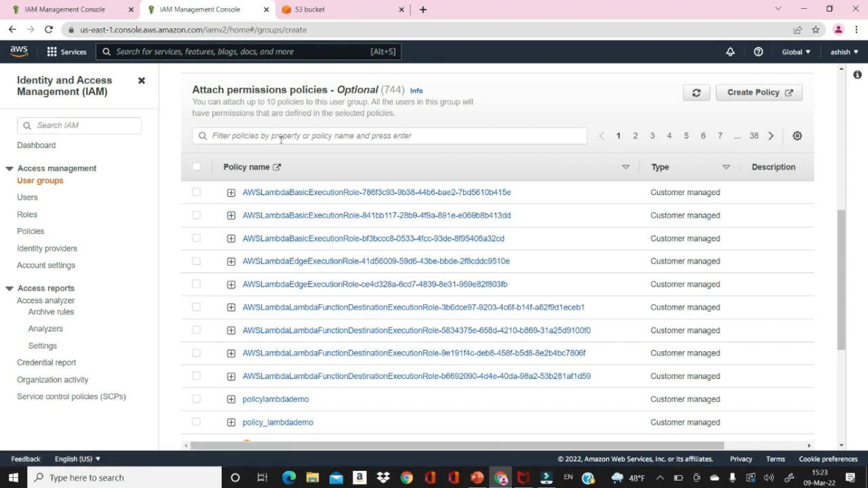
Filter policies for S3, attach AmazonS3FullAccess, and create the iutusergroup group.
{"action": "left_click", "coordinate": [284, 139]}
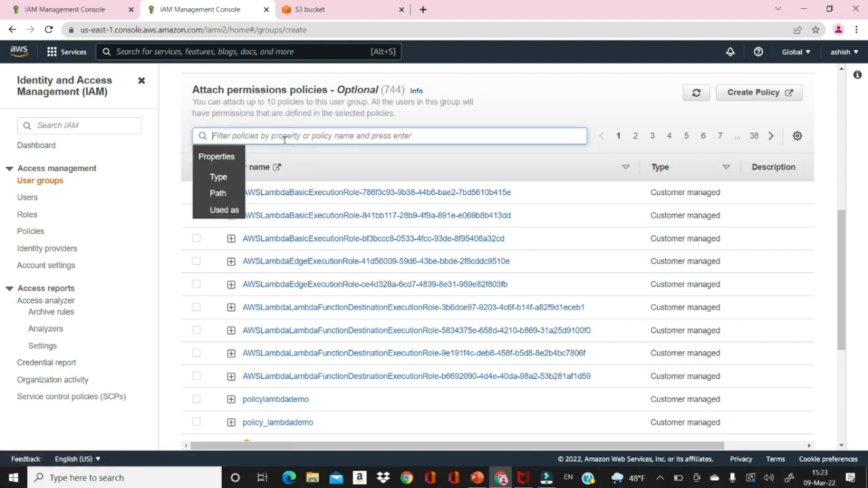
{"action": "type", "text": "s3"}
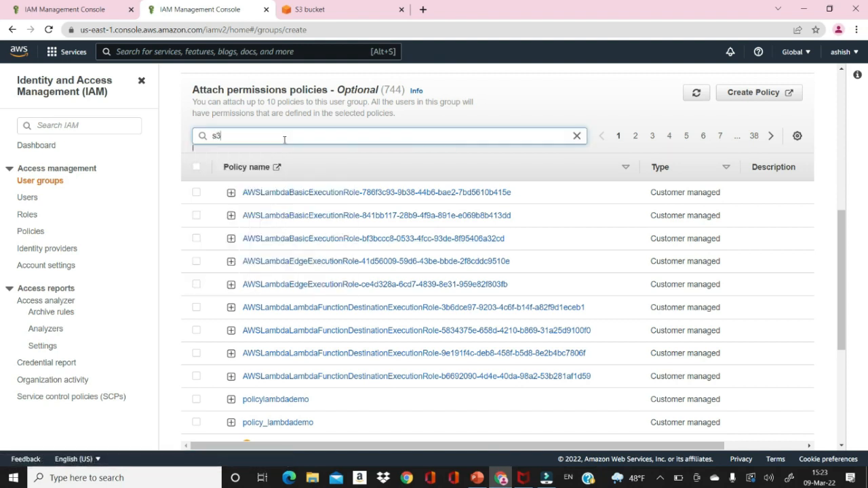
{"action": "key", "text": "BackSpace"}
{"action": "key", "text": "BackSpace"}
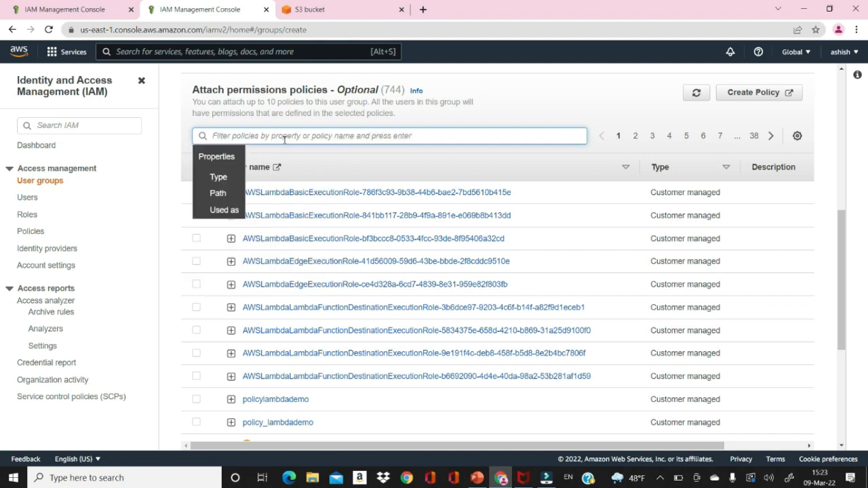
{"action": "type", "text": "full"}
{"action": "key", "text": "BackSpace"}
{"action": "key", "text": "BackSpace"}
{"action": "key", "text": "BackSpace"}
{"action": "key", "text": "BackSpace"}
{"action": "type", "text": "S3FullAcces"}
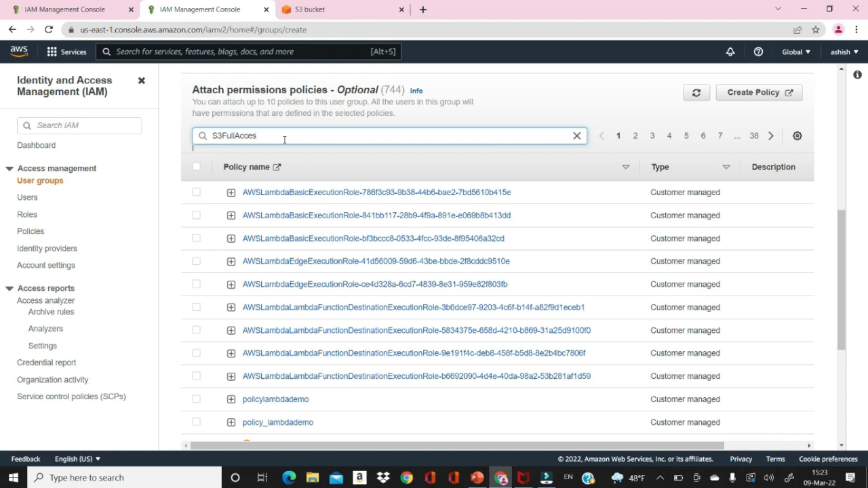
{"action": "key", "text": "Return"}
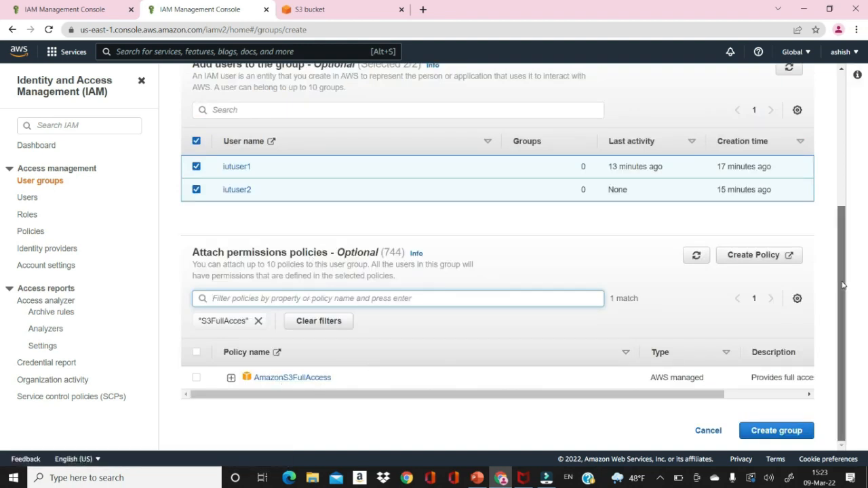
{"action": "left_click", "coordinate": [196, 379]}
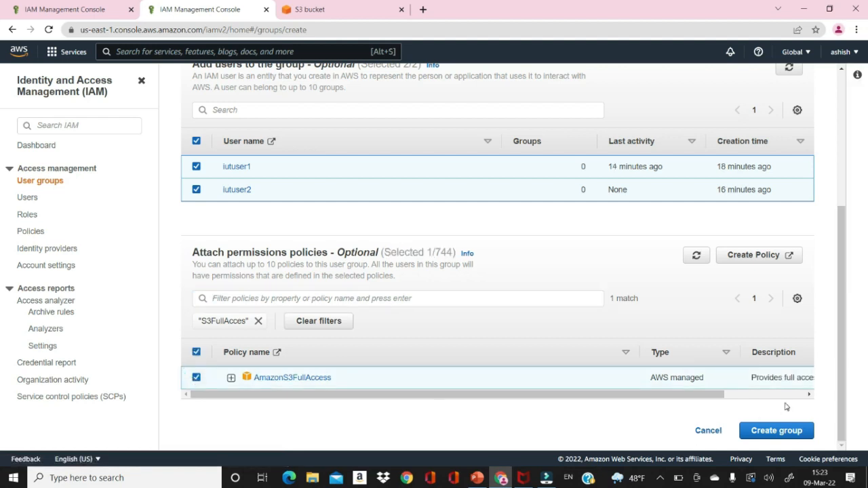
{"action": "left_click", "coordinate": [779, 430]}
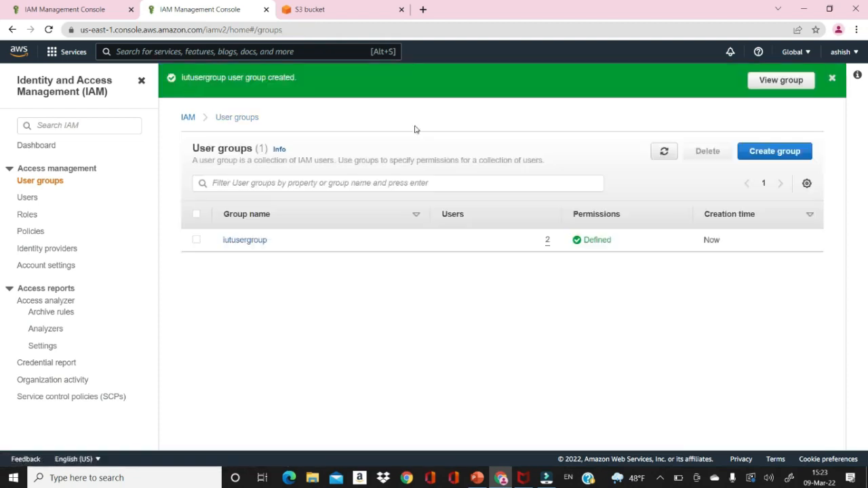
Confirm iutusergroup's permissions list AmazonS3FullAccess, then go to the IAM Users list.
{"action": "left_click", "coordinate": [249, 241]}
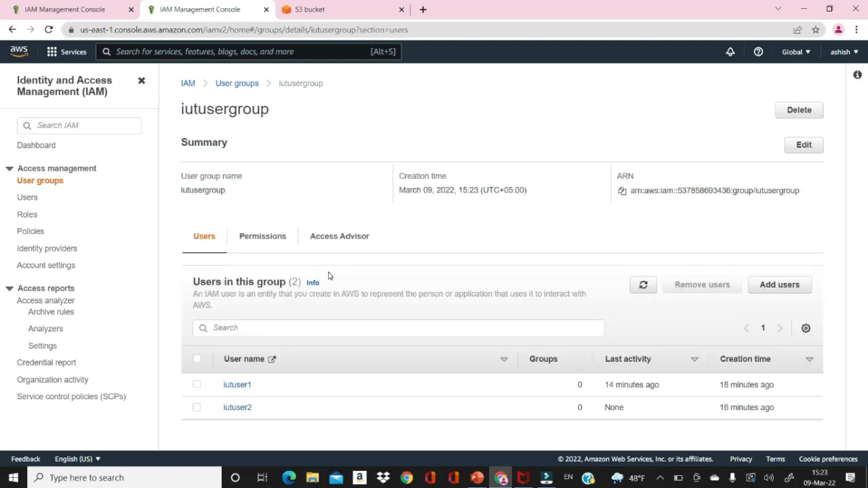
{"action": "left_click", "coordinate": [264, 241]}
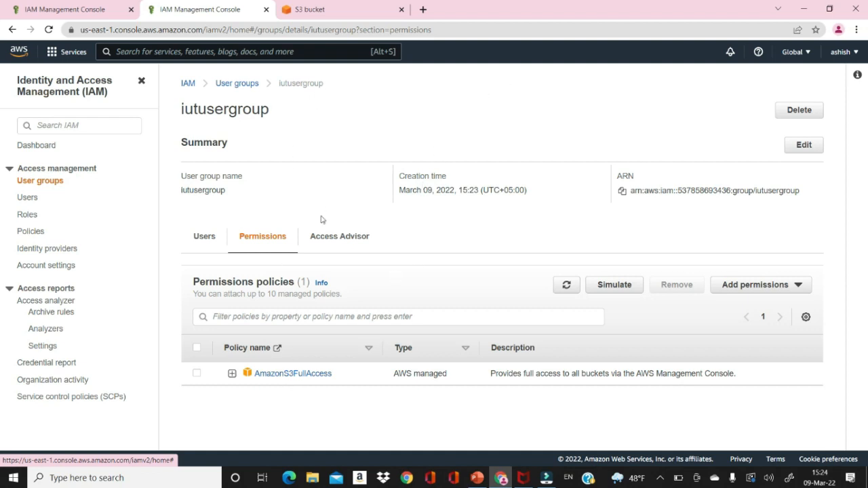
{"action": "left_click", "coordinate": [27, 197]}
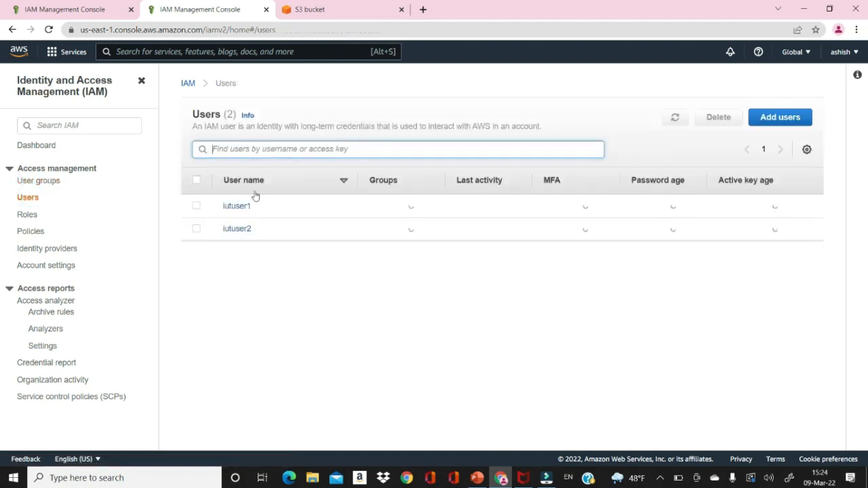
Copy iutuser2's console sign-in link from Security credentials and open a new browser tab.
{"action": "left_click", "coordinate": [244, 230]}
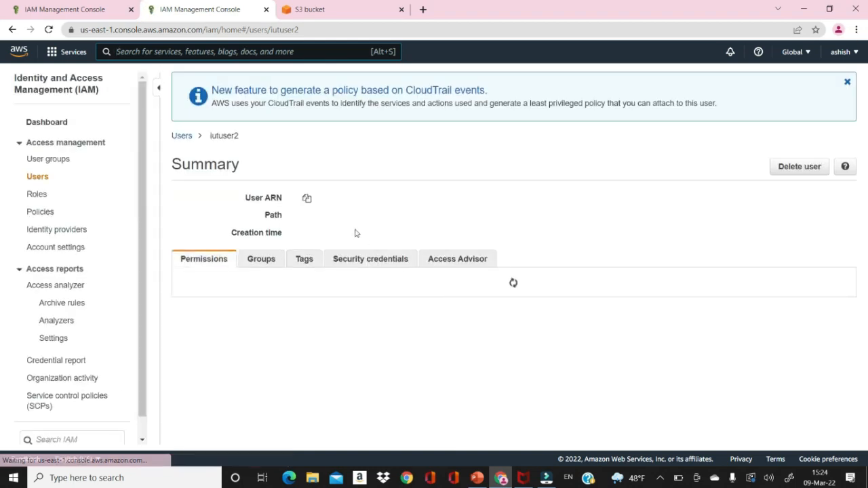
{"action": "left_click", "coordinate": [370, 258]}
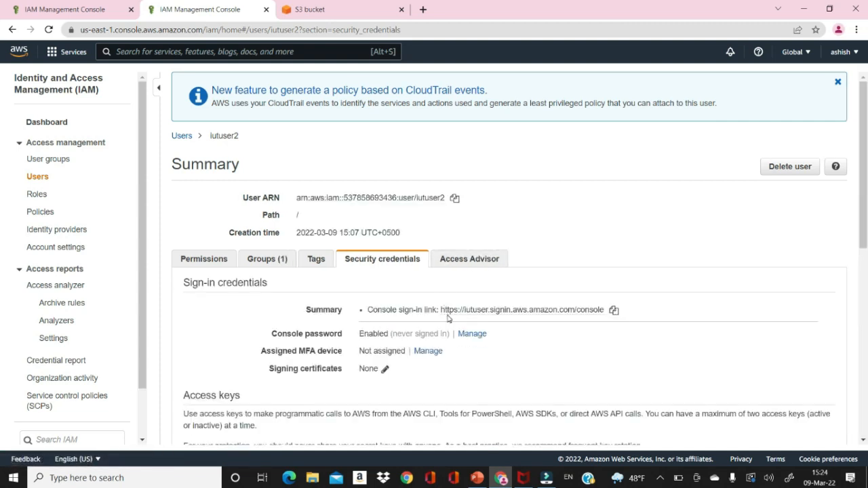
{"action": "left_click", "coordinate": [615, 309]}
{"action": "left_click", "coordinate": [423, 9]}
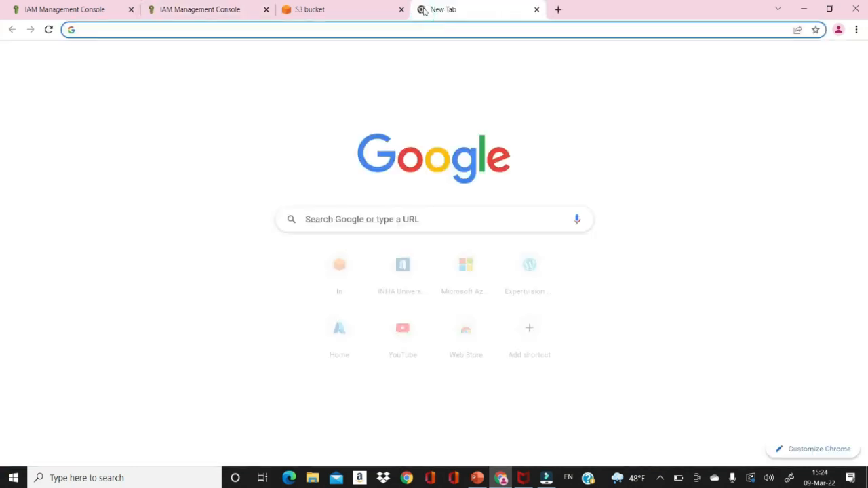
Load the copied sign-in link and sign in as iutuser2 with the user's password.
{"action": "key", "text": "ctrl+v"}
{"action": "key", "text": "Return"}
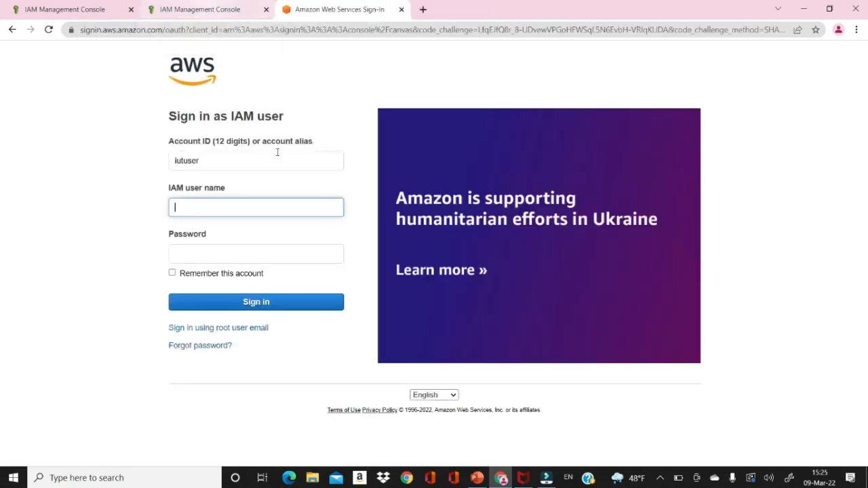
{"action": "left_click", "coordinate": [231, 214]}
{"action": "type", "text": "i"}
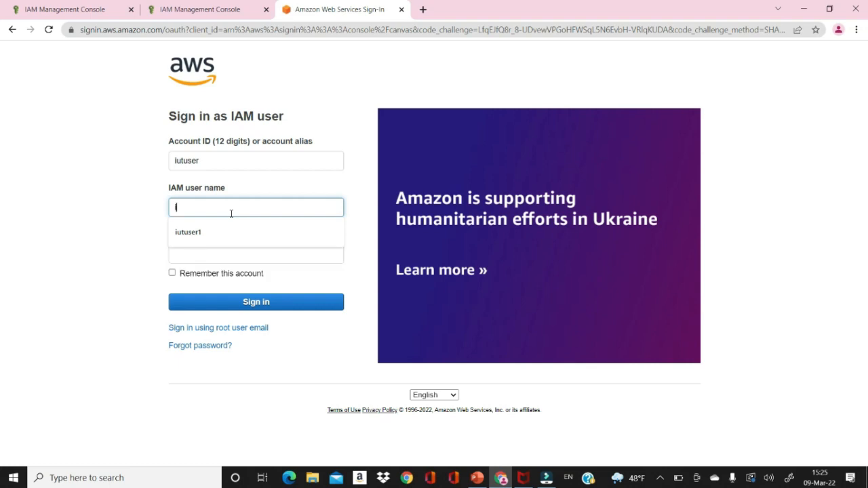
{"action": "type", "text": "utuser2"}
{"action": "left_click", "coordinate": [231, 253]}
{"action": "type", "text": "•••••"}
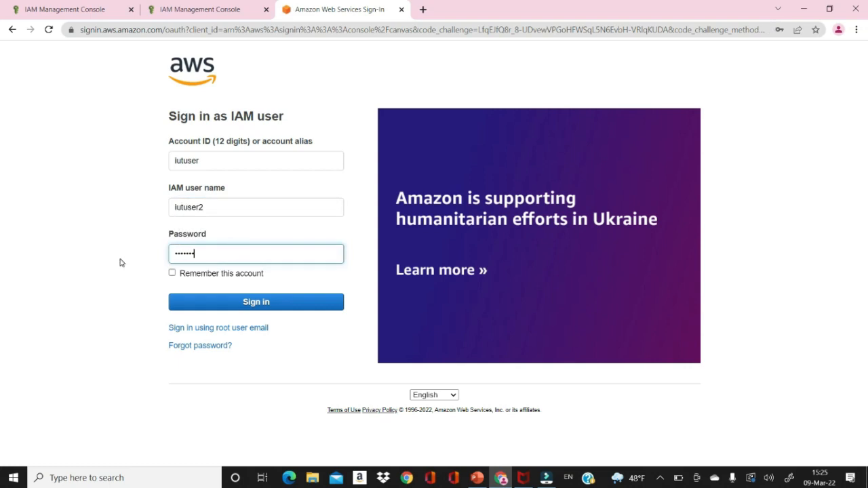
{"action": "left_click", "coordinate": [210, 304]}
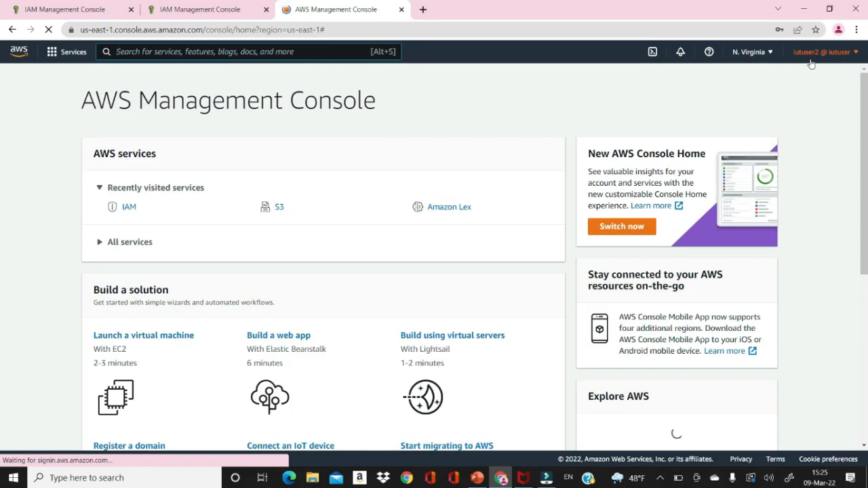
Open S3, go into rootuserbucket, and start an upload to it.
{"action": "left_click", "coordinate": [278, 207]}
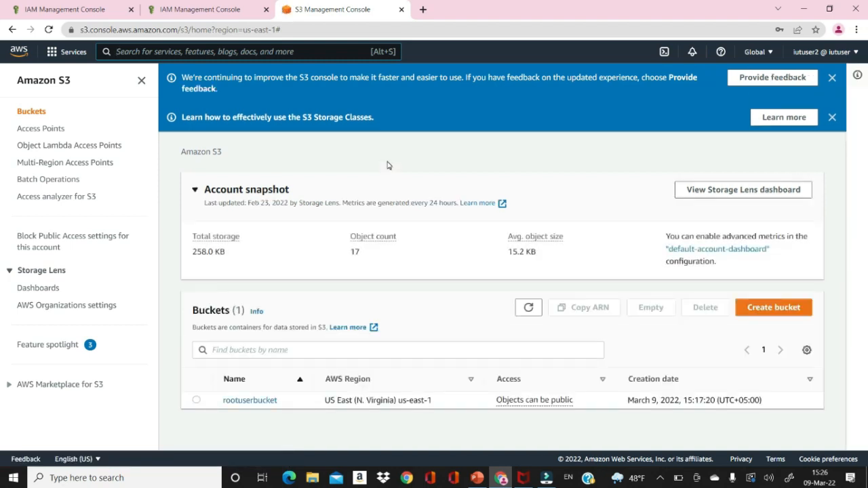
{"action": "left_click", "coordinate": [263, 401]}
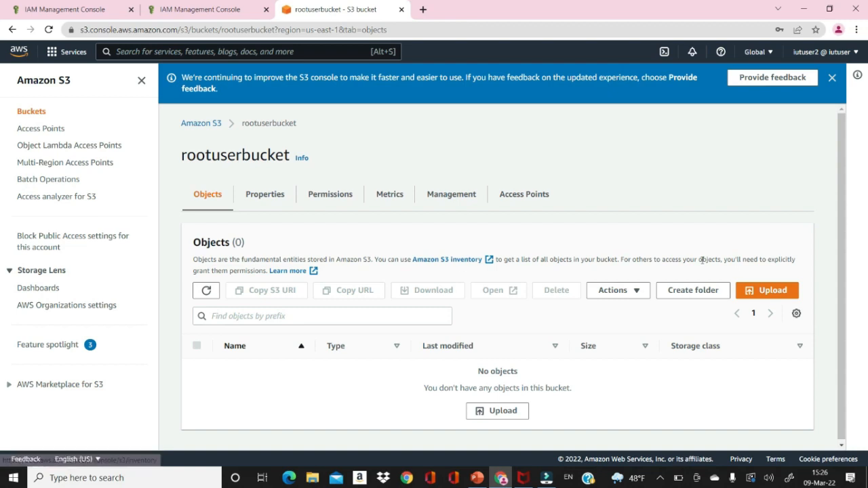
{"action": "left_click", "coordinate": [775, 291]}
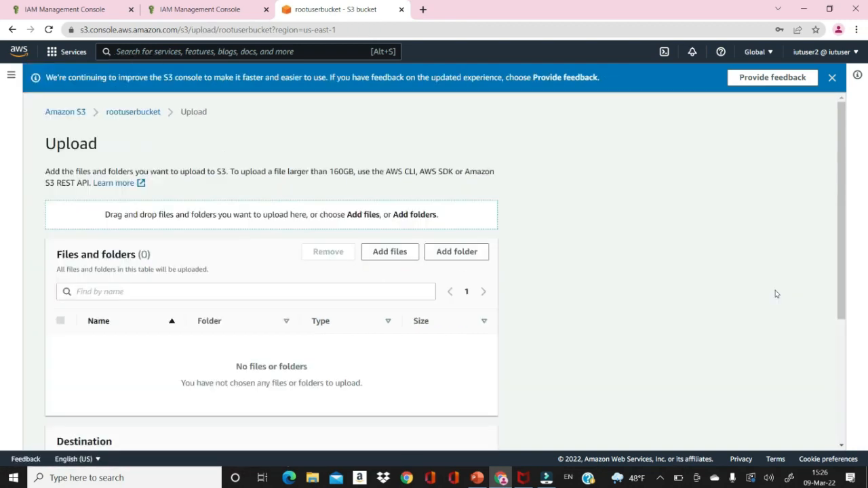
Add Cover_letter.docx (14.0 KB) from the Desktop and upload it to rootuserbucket as iutuser2.
{"action": "left_click", "coordinate": [401, 255]}
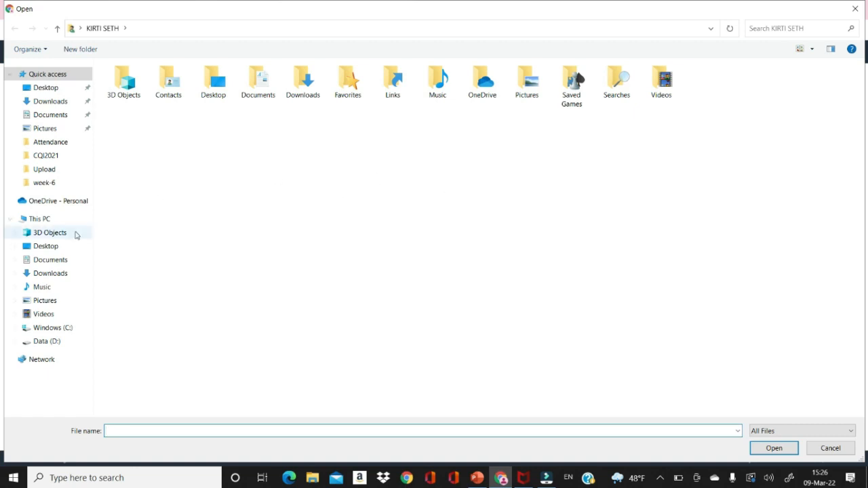
{"action": "left_click", "coordinate": [54, 250]}
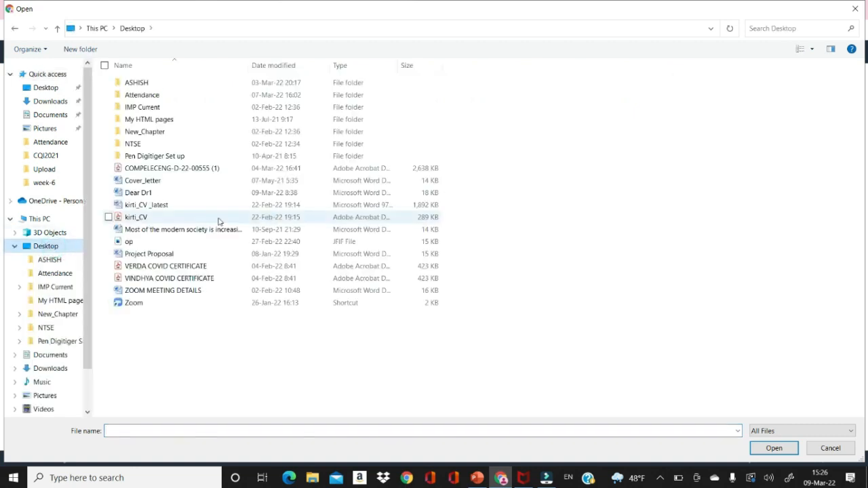
{"action": "double_click", "coordinate": [147, 180]}
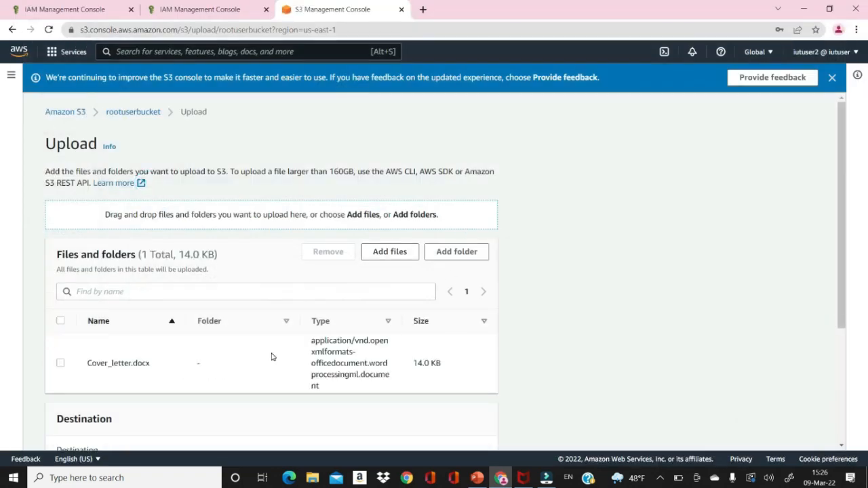
{"action": "left_click_drag", "start_coordinate": [843, 275], "coordinate": [847, 358]}
{"action": "scroll", "coordinate": [847, 359], "scroll_direction": "down", "scroll_amount": 1}
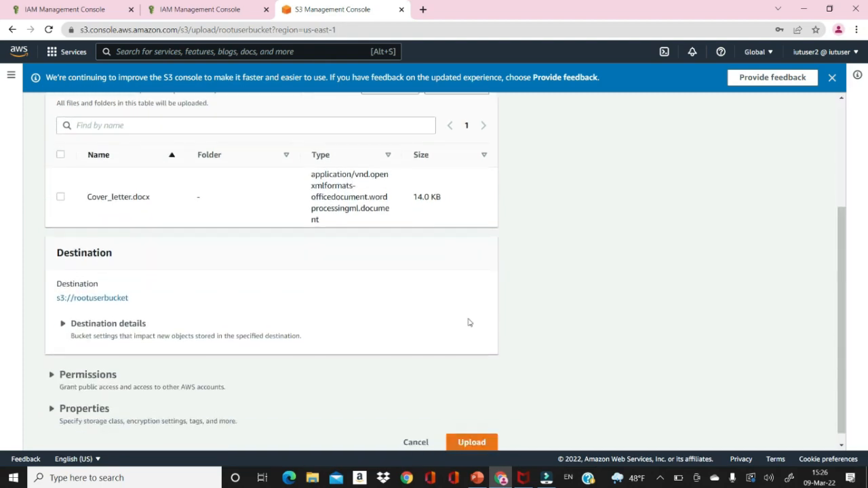
{"action": "left_click", "coordinate": [61, 197]}
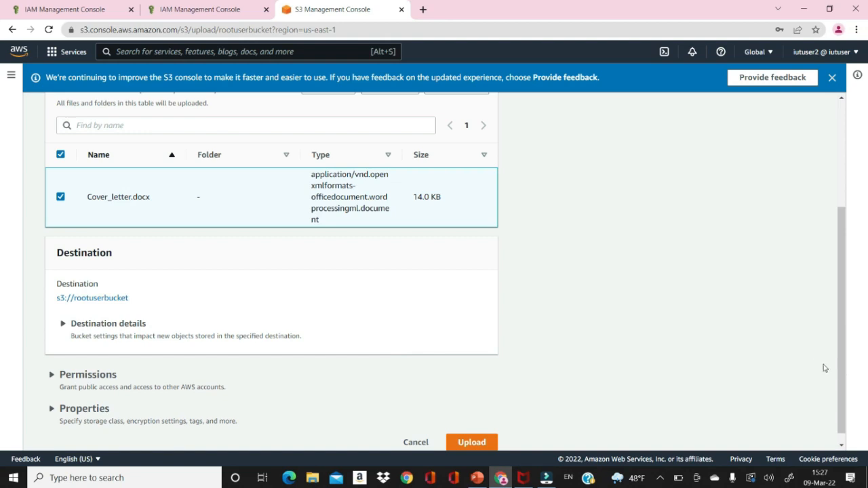
{"action": "scroll", "coordinate": [840, 392], "scroll_direction": "down", "scroll_amount": 1}
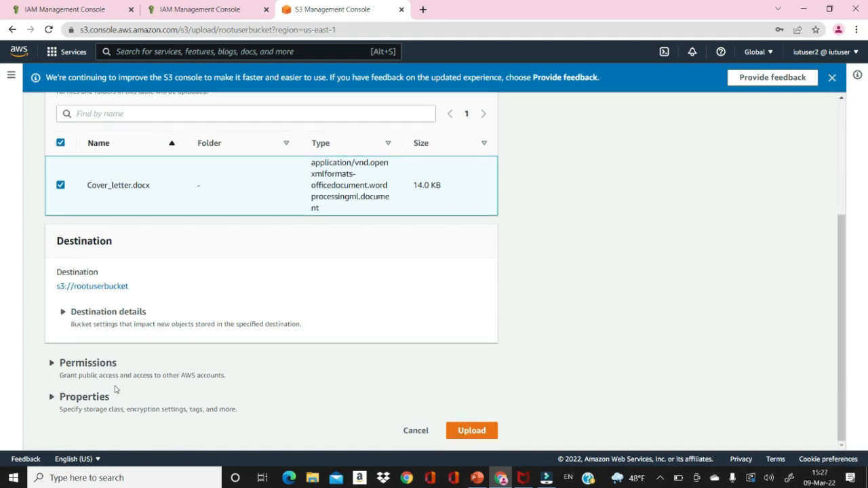
{"action": "left_click", "coordinate": [469, 431]}
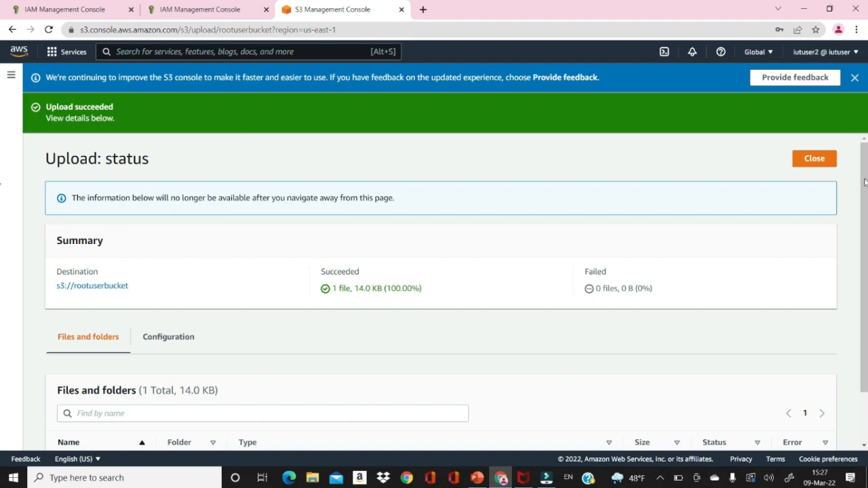
{"action": "scroll", "coordinate": [2, 183], "scroll_direction": "down", "scroll_amount": 1}
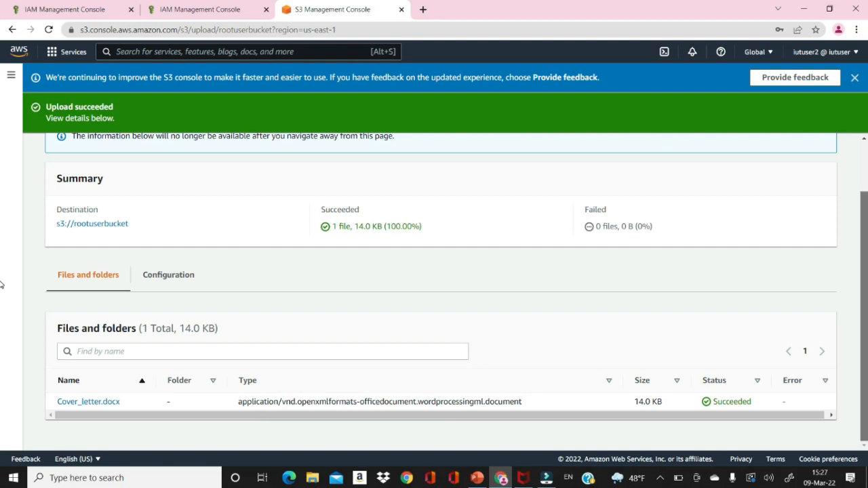
{"action": "scroll", "coordinate": [865, 202], "scroll_direction": "up", "scroll_amount": 1}
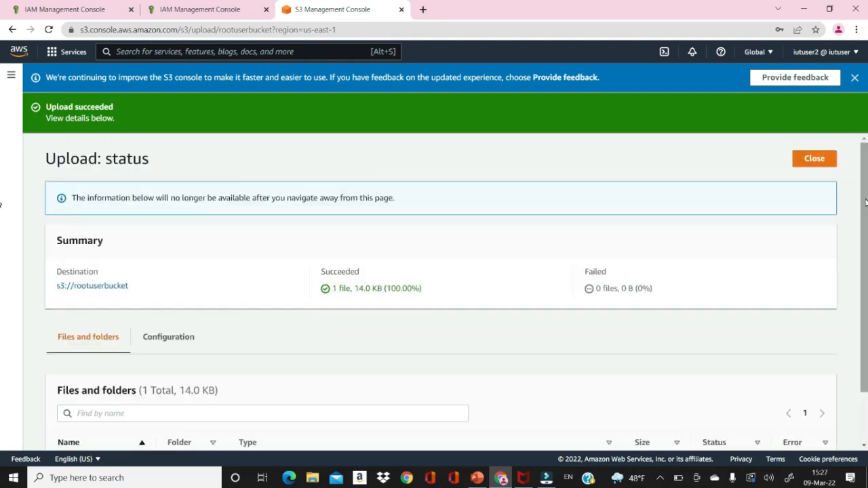